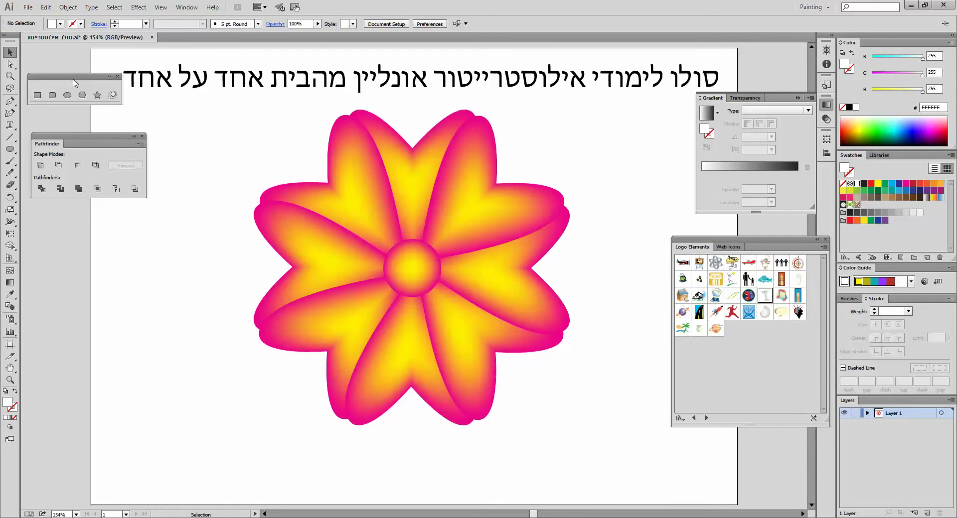
# Scale the finished flower down to about 31 mm wide and move it to the artboard's left edge
pyautogui.moveTo(243, 136); pyautogui.dragTo(604, 407)
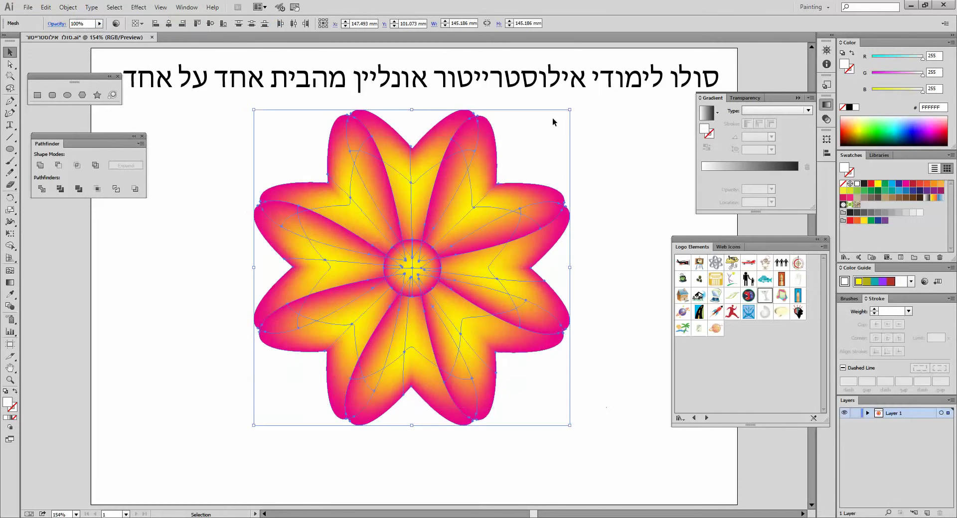
pyautogui.moveTo(563, 117); pyautogui.dragTo(323, 358)
pyautogui.moveTo(263, 390); pyautogui.dragTo(99, 274)
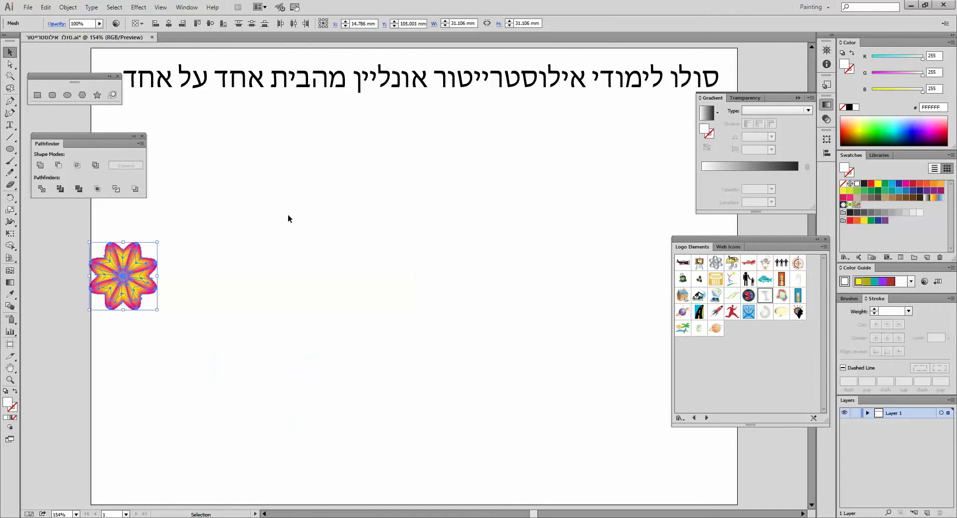
# Draw an open, curved half-heart path with the Pen tool on the empty artboard and give it the default white fill and black stroke
pyautogui.click(10, 101)
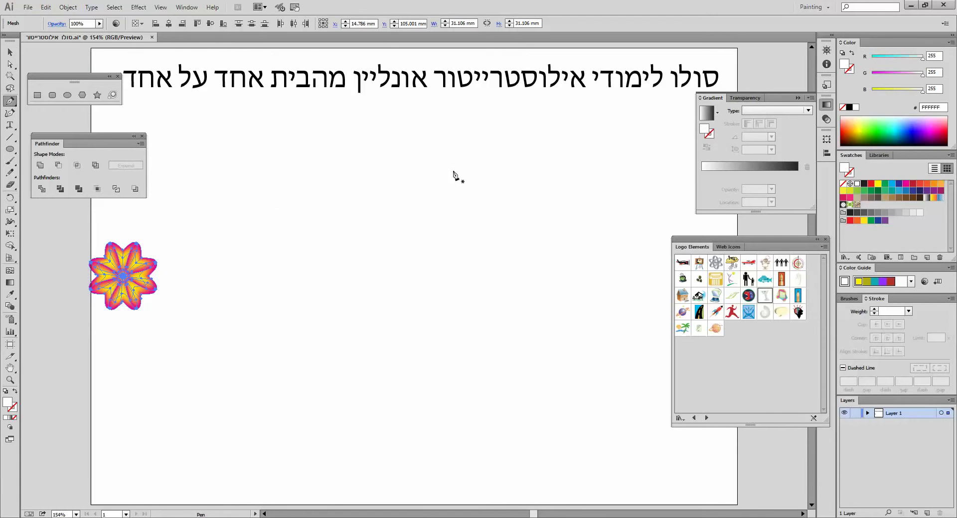
pyautogui.click(426, 204)
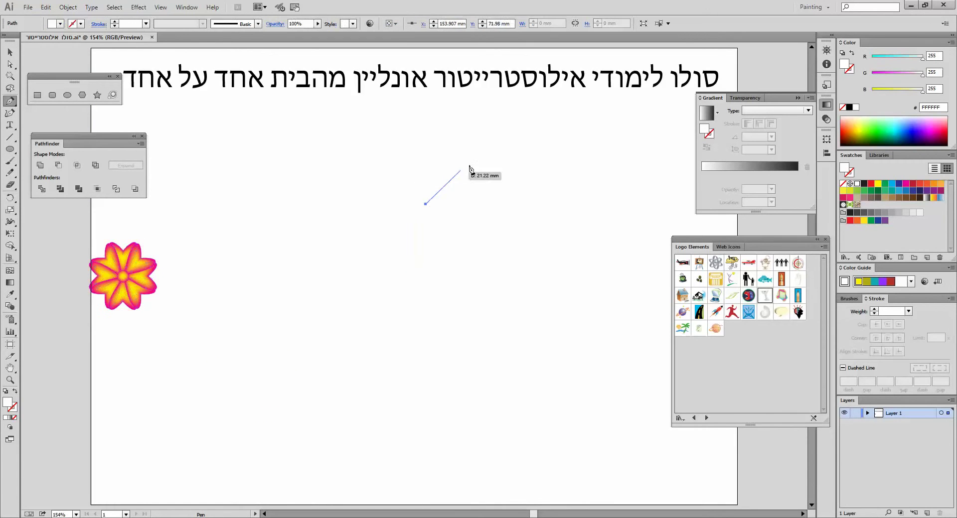
pyautogui.moveTo(489, 166); pyautogui.dragTo(502, 195)
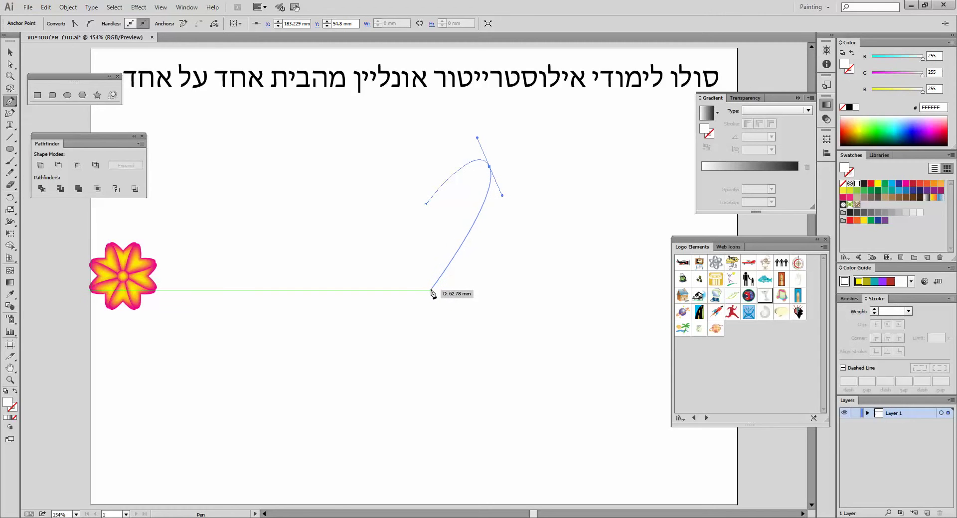
pyautogui.click(431, 289)
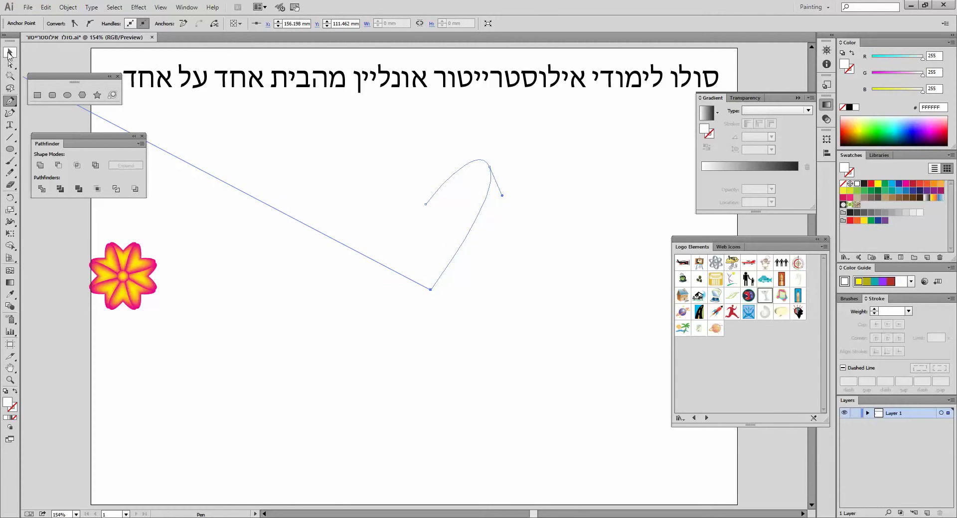
pyautogui.click(10, 54)
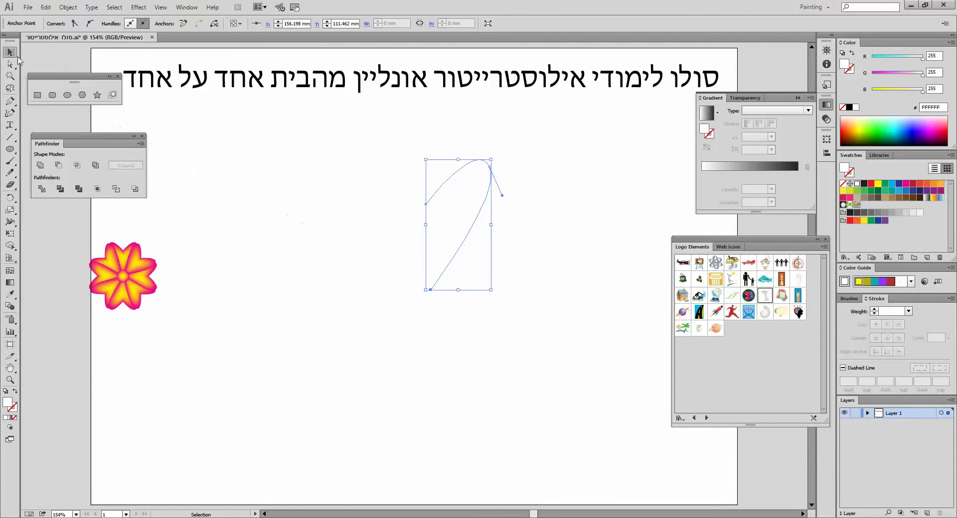
pyautogui.click(6, 393)
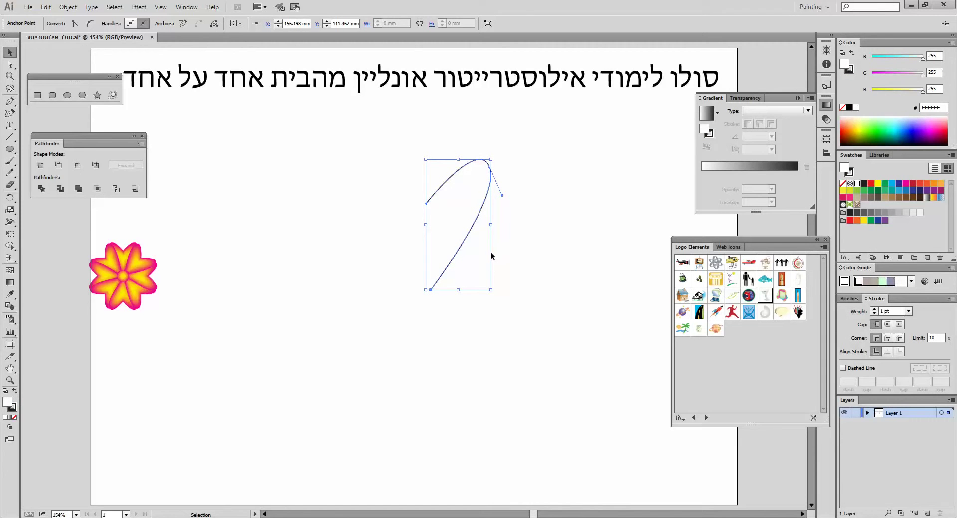
# Resize the half-heart path to about 31.6 × 55.7 mm and reselect it
pyautogui.moveTo(492, 159)
pyautogui.mouseDown()
pyautogui.moveTo(509, 175)
pyautogui.moveTo(495, 169)
pyautogui.mouseUp()
pyautogui.click(412, 184)
pyautogui.moveTo(367, 148); pyautogui.dragTo(493, 236)
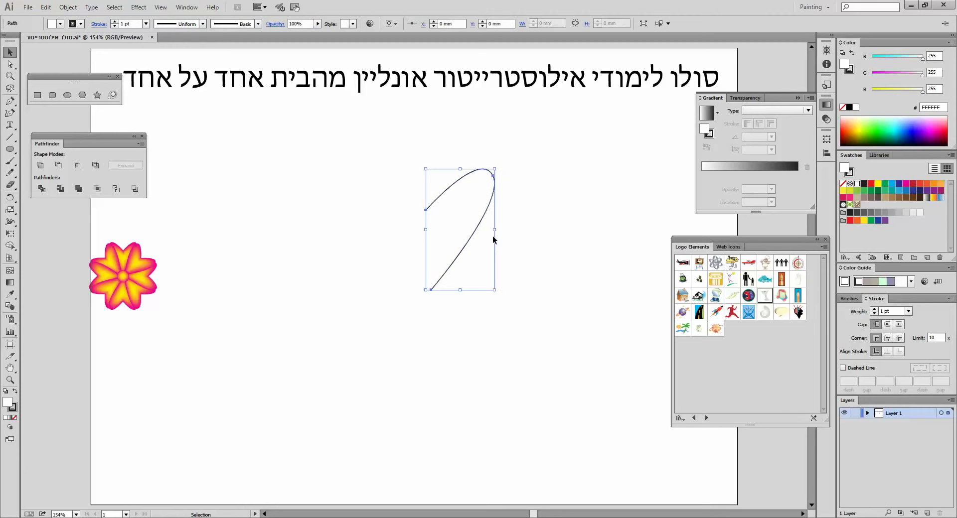
# Create a mirrored copy of the half-heart path reflected across the vertical axis
pyautogui.rightClick(467, 200)
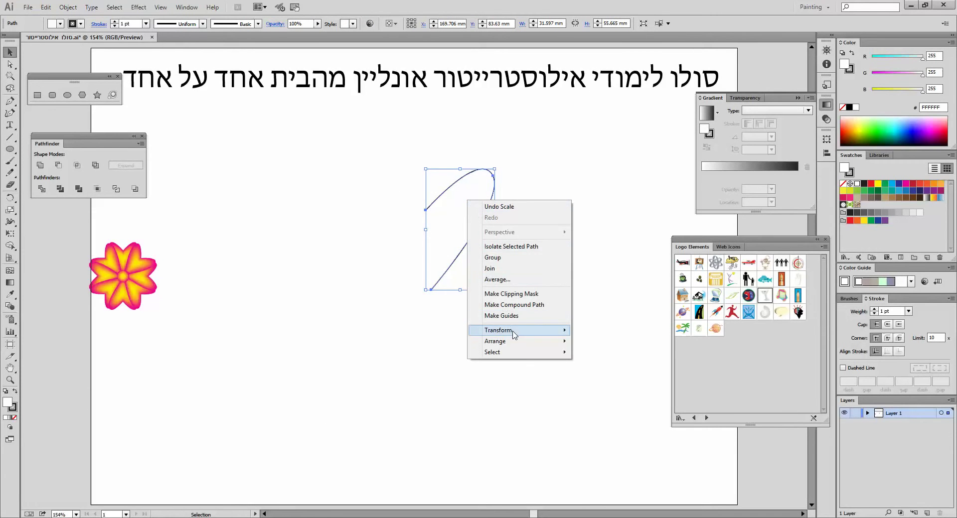
pyautogui.moveTo(512, 332)
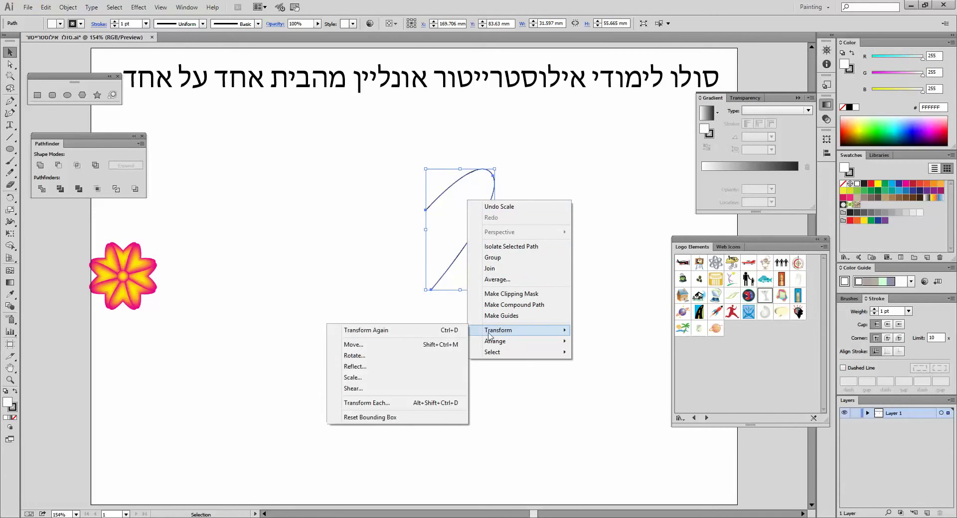
pyautogui.click(425, 374)
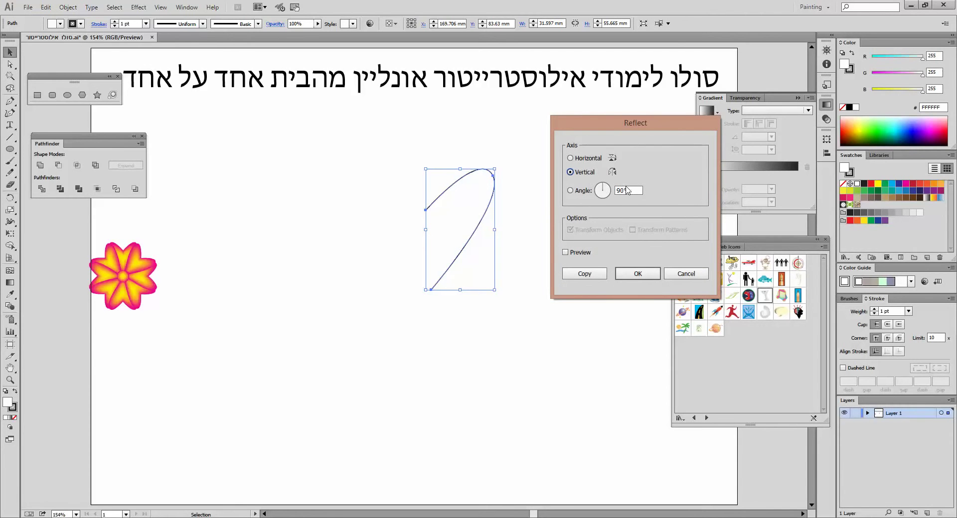
pyautogui.click(598, 277)
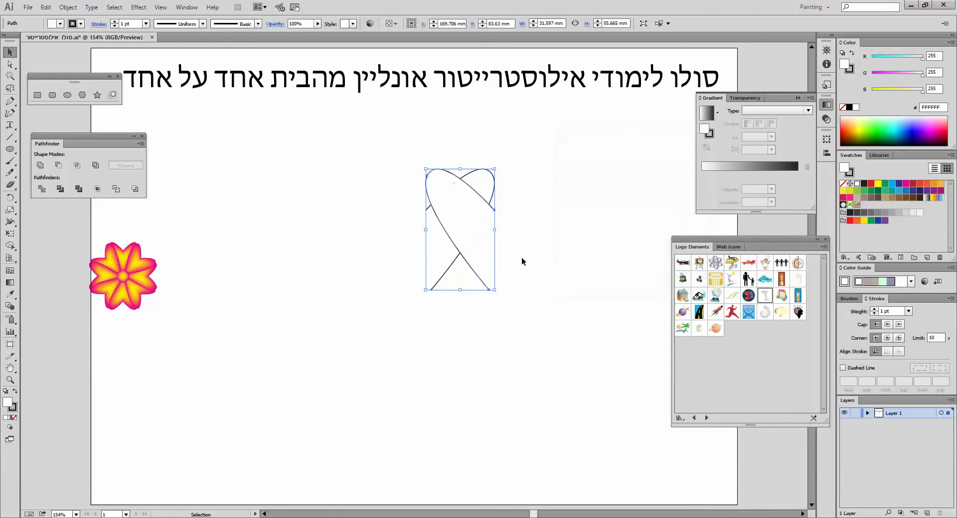
# Move the mirrored copy about 26 mm horizontally so the two halves meet at the lower tip and form a heart
pyautogui.moveTo(457, 202); pyautogui.dragTo(421, 202)
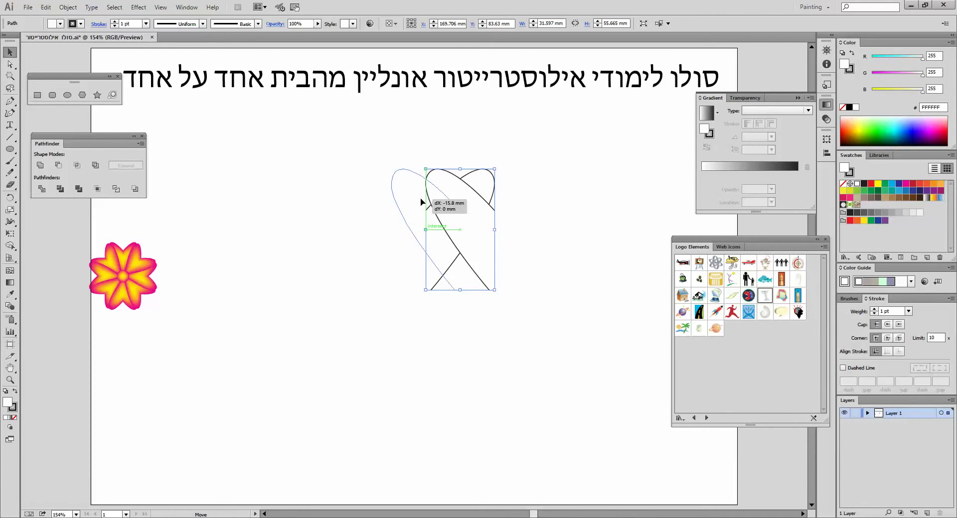
pyautogui.moveTo(421, 201); pyautogui.dragTo(406, 203)
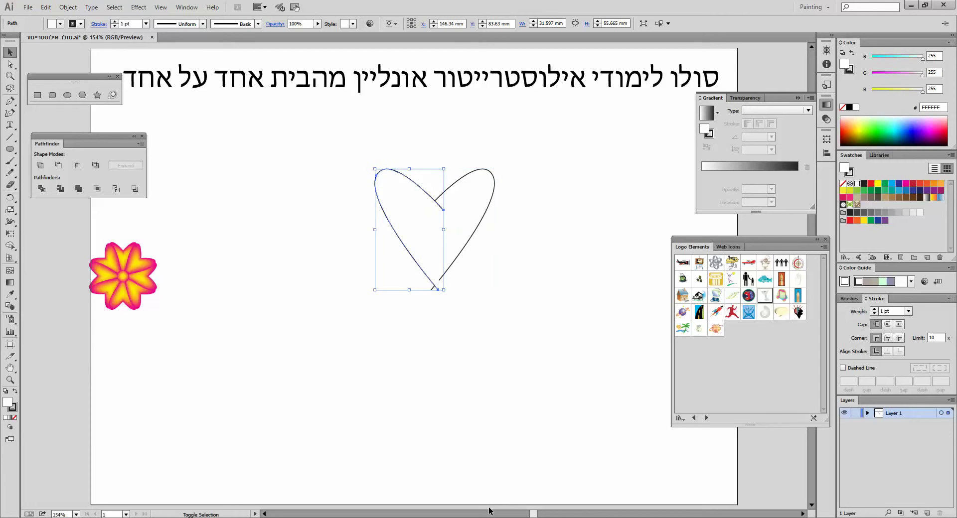
pyautogui.press('Left')
pyautogui.press('Left')
pyautogui.press('Left')
pyautogui.press('Left')
pyautogui.press('Left')
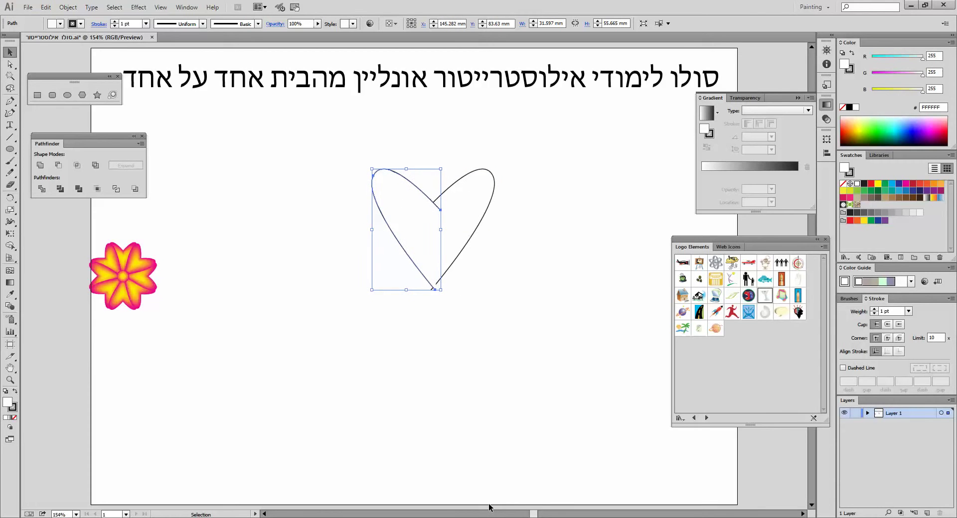
pyautogui.press('Left')
pyautogui.press('Left')
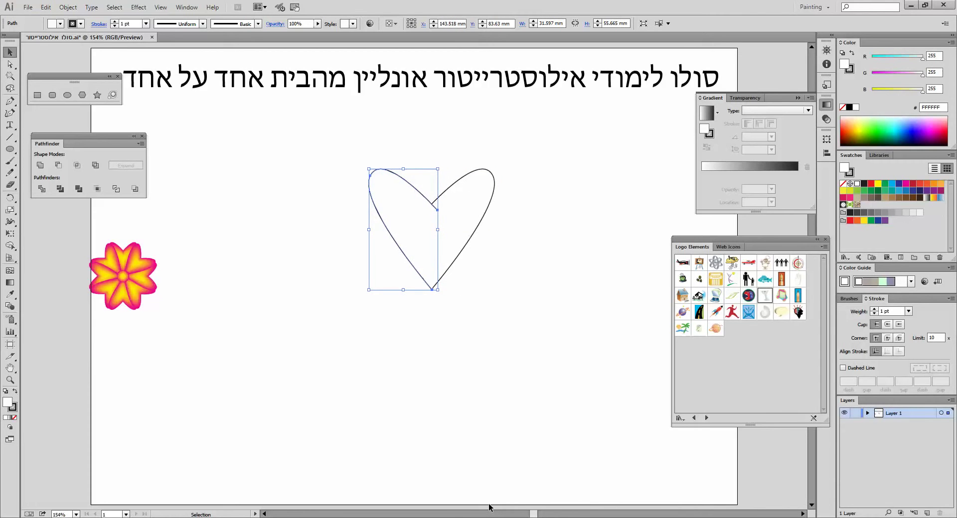
# Select both heart halves and merge them into one closed shape with Pathfinder Unite
pyautogui.click(541, 313)
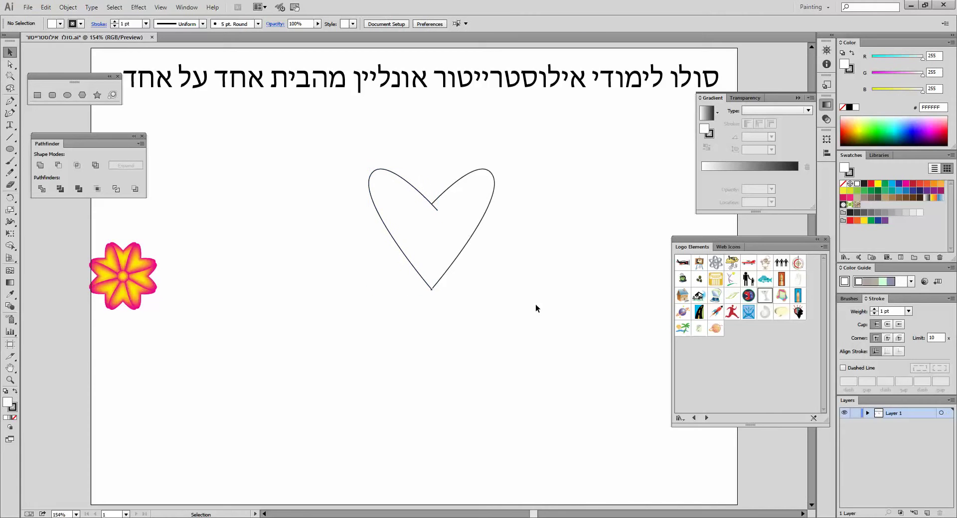
pyautogui.moveTo(324, 131); pyautogui.dragTo(532, 315)
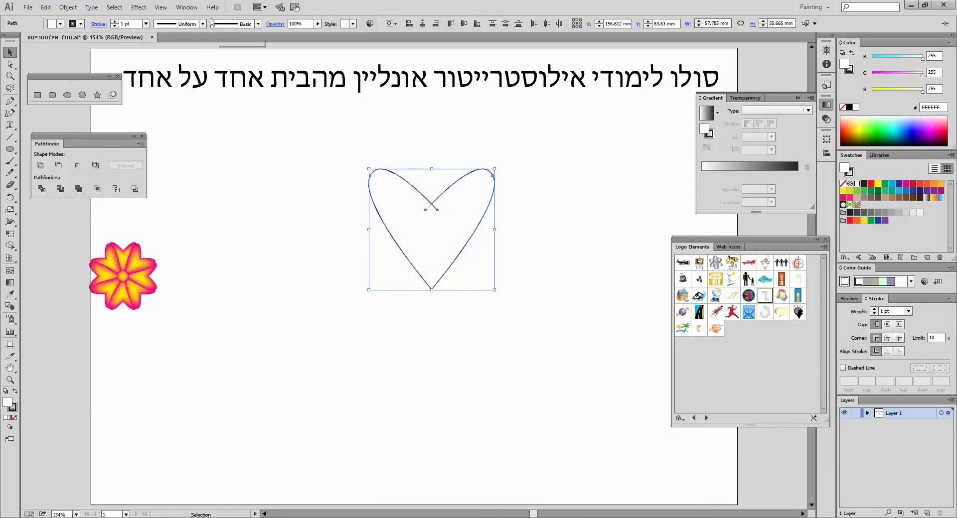
pyautogui.click(187, 7)
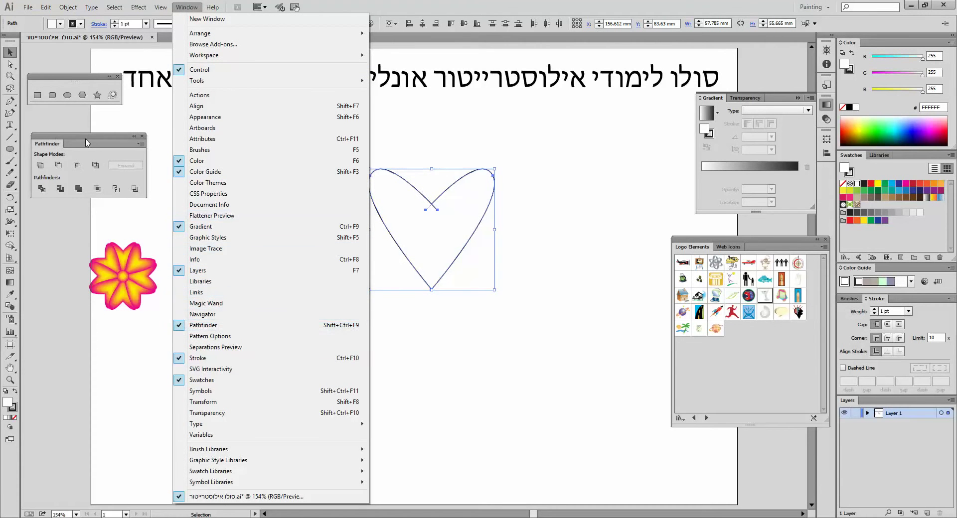
pyautogui.click(58, 156)
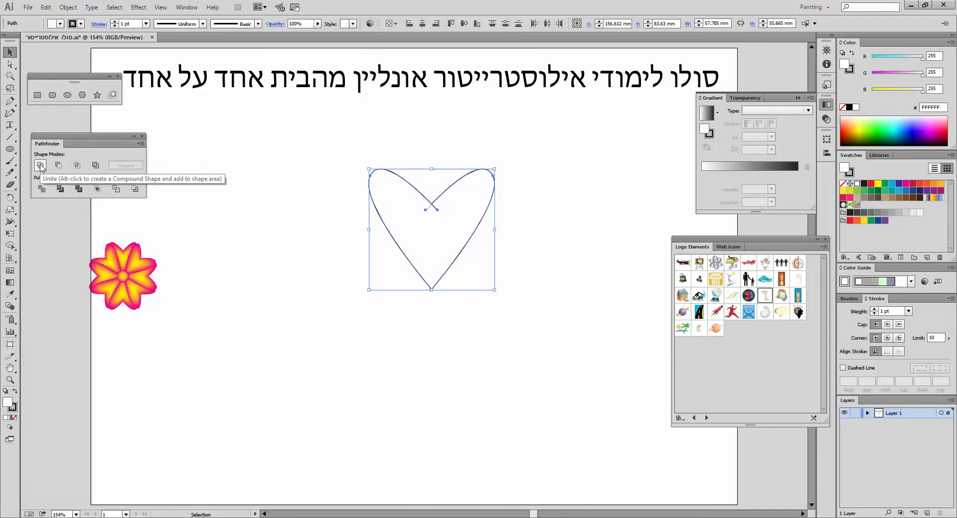
pyautogui.click(40, 165)
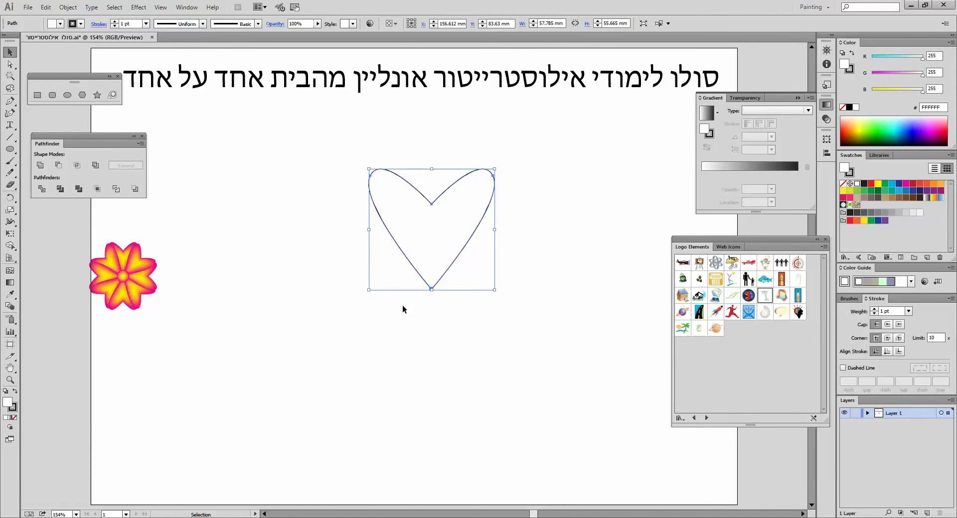
# Move the heart slightly upward and create a copy rotated 45° about a point just below its lower tip
pyautogui.moveTo(430, 226); pyautogui.dragTo(425, 199)
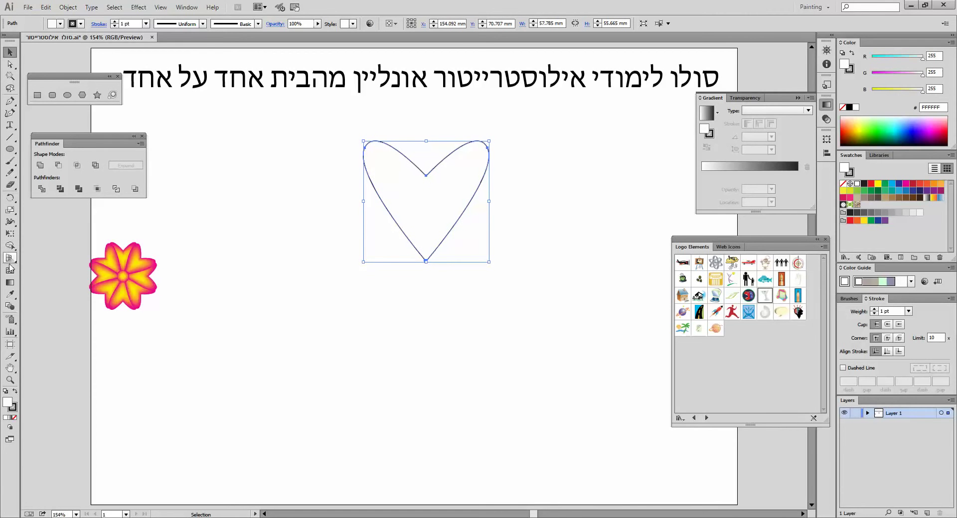
pyautogui.click(9, 199)
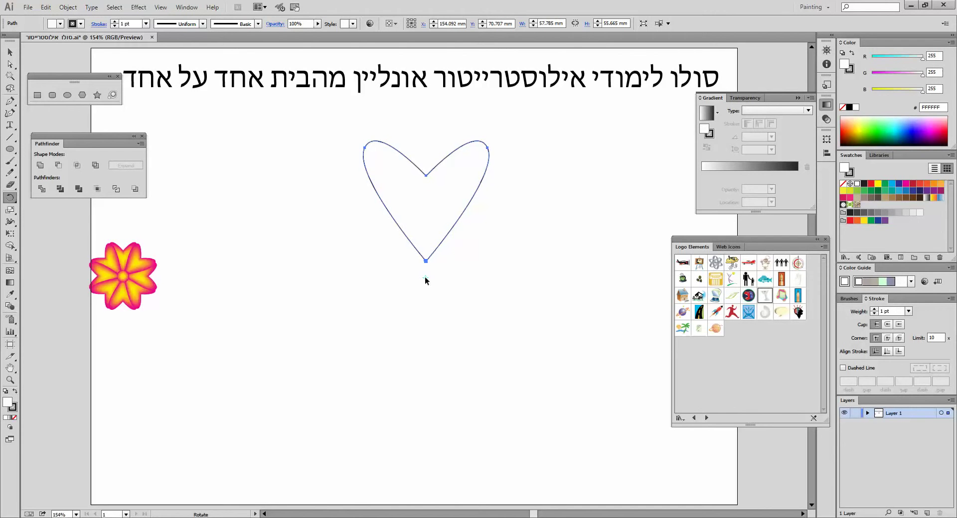
pyautogui.keyDown('alt'); pyautogui.click(425, 278); pyautogui.keyUp('alt')
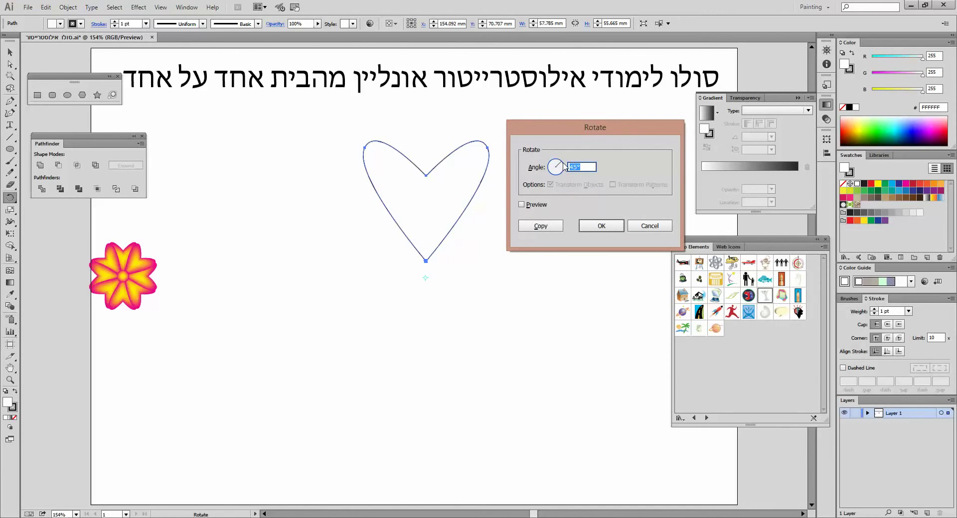
pyautogui.click(545, 228)
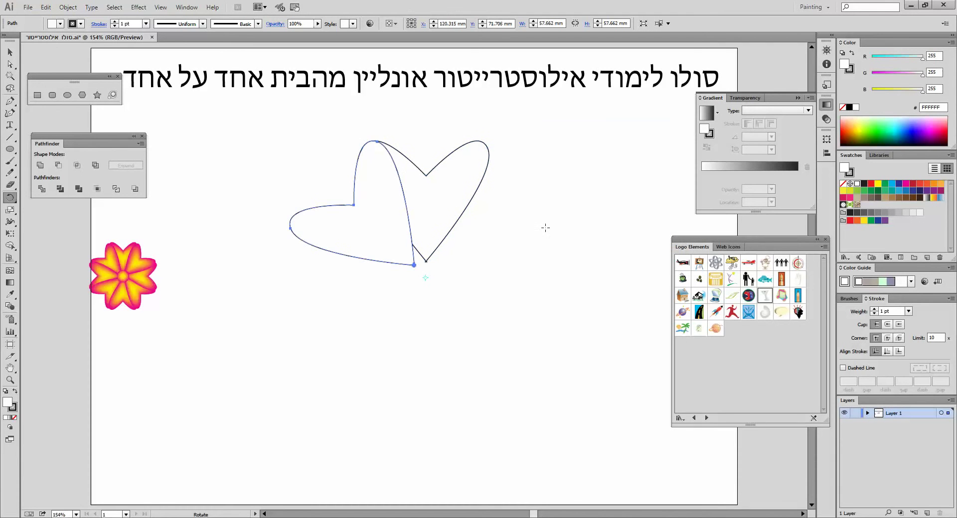
# Repeat the rotated copy until eight heart petals form a full circle around the centre point
pyautogui.hotkey('ctrl', 'd')
pyautogui.hotkey('ctrl', 'd')
pyautogui.hotkey('ctrl', 'd')
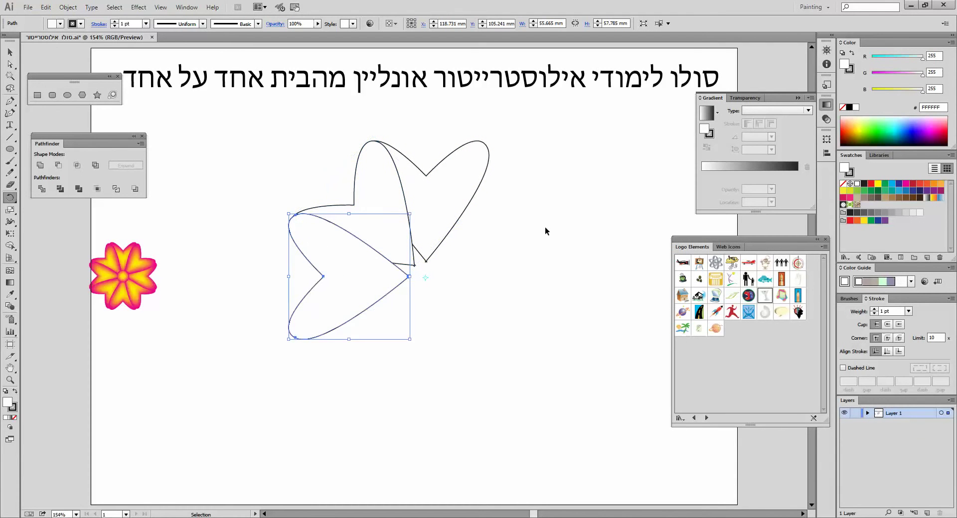
pyautogui.hotkey('ctrl', 'd')
pyautogui.hotkey('ctrl', 'd')
pyautogui.hotkey('ctrl', 'd')
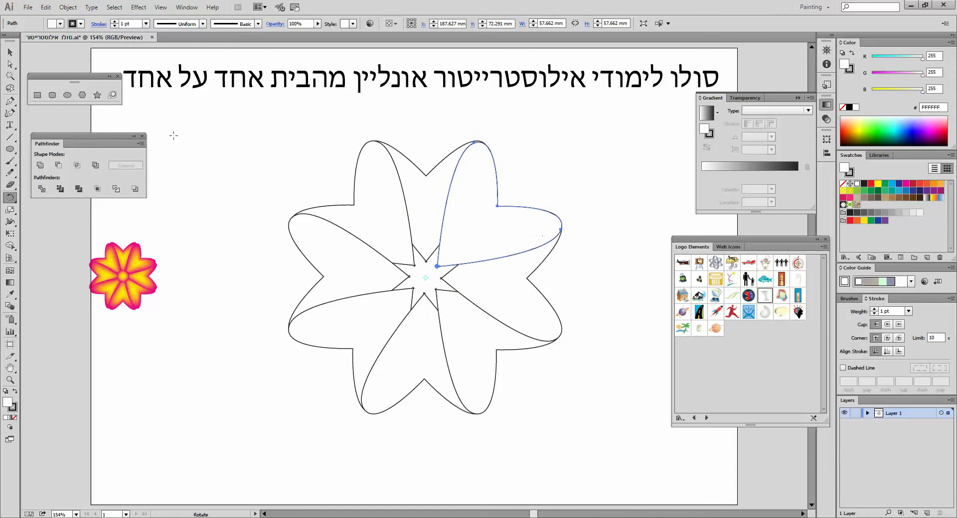
# Select all eight petals and fill them with magenta FF39FA
pyautogui.click(10, 52)
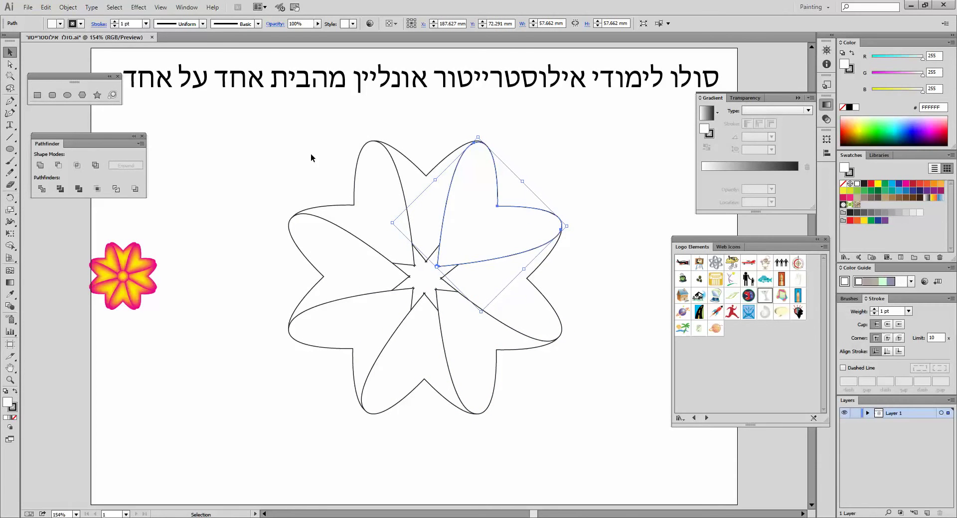
pyautogui.moveTo(305, 141); pyautogui.dragTo(600, 384)
pyautogui.click(922, 135)
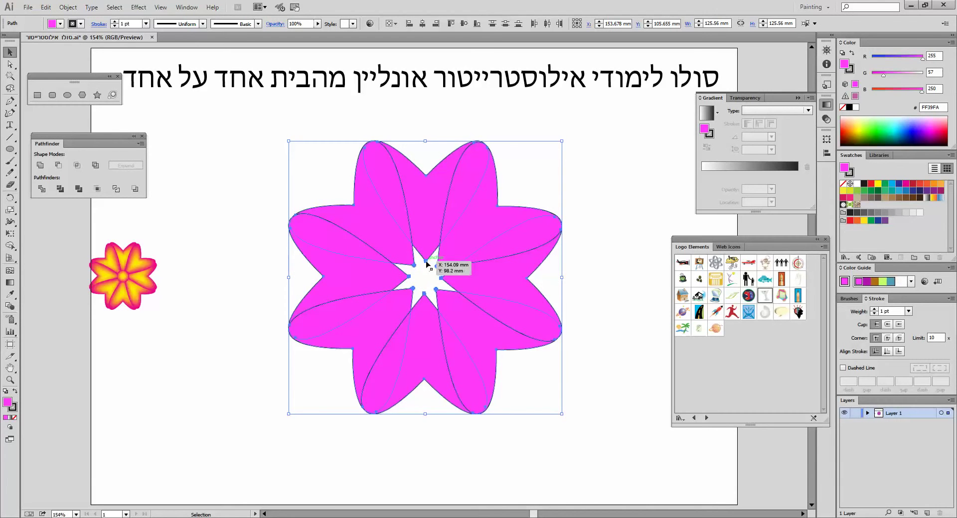
# Try a linear white-to-black gradient fill on all the petals and undo it
pyautogui.click(9, 283)
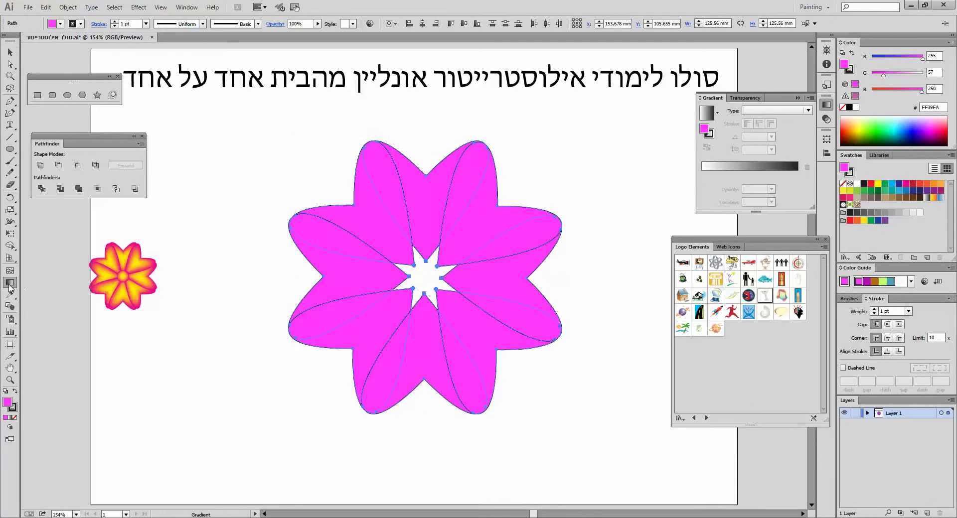
pyautogui.click(707, 113)
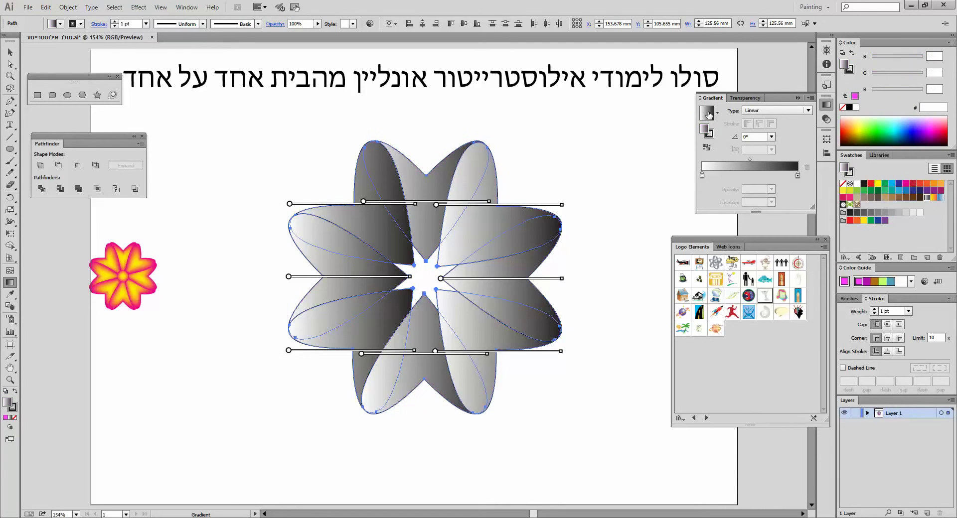
pyautogui.click(9, 52)
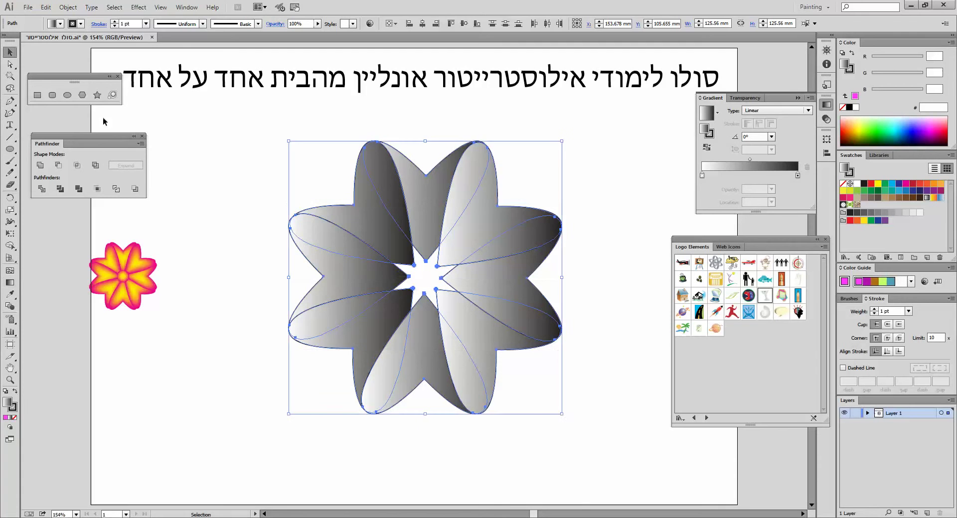
pyautogui.click(280, 348)
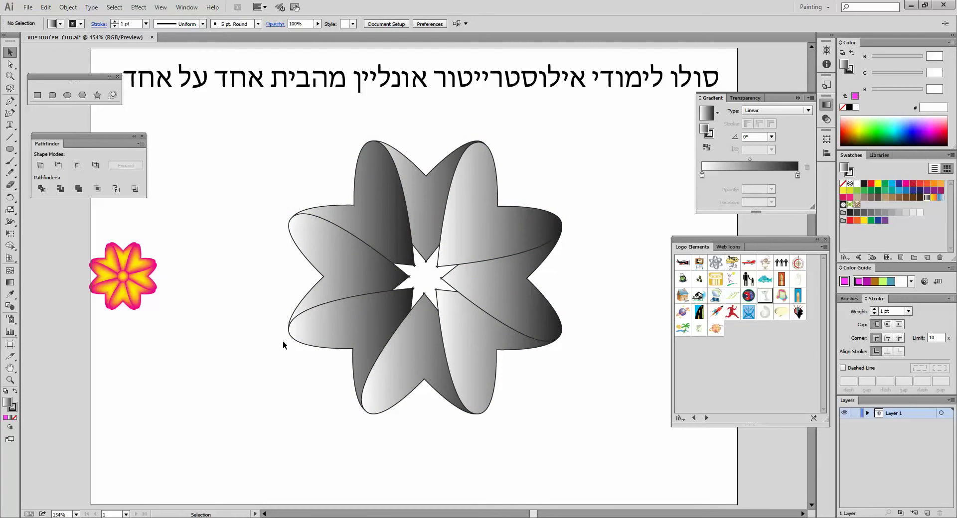
pyautogui.hotkey('ctrl', 'z')
pyautogui.hotkey('ctrl', 'z')
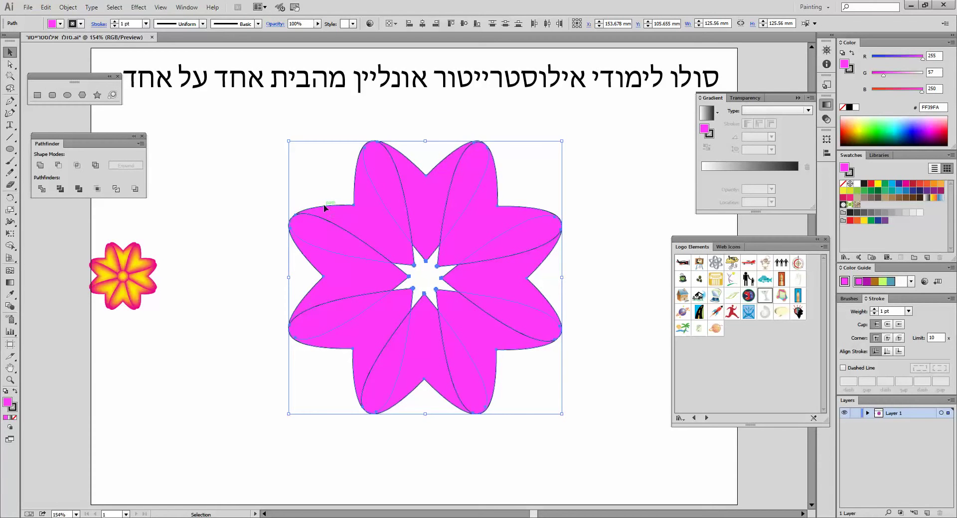
# Add a gradient mesh point in the middle of each magenta heart petal
pyautogui.click(10, 272)
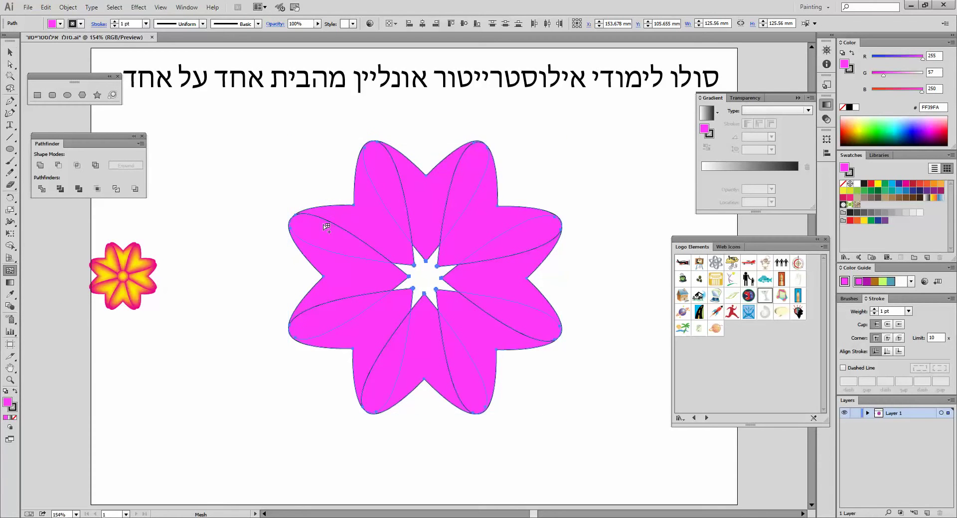
pyautogui.click(373, 220)
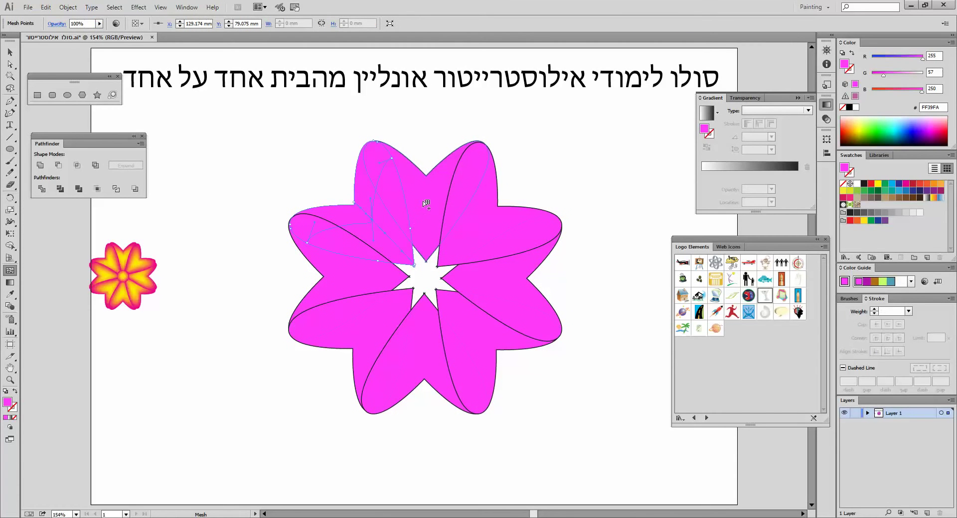
pyautogui.click(478, 219)
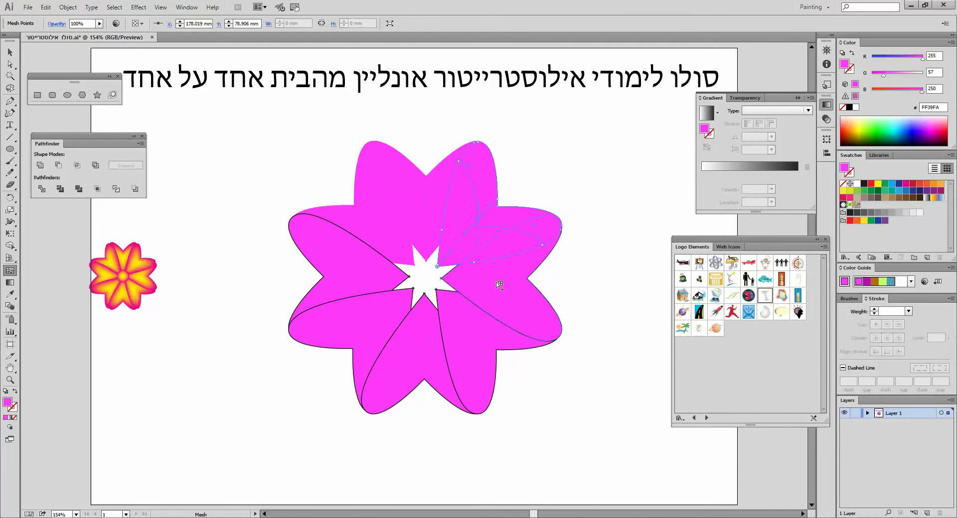
pyautogui.click(468, 337)
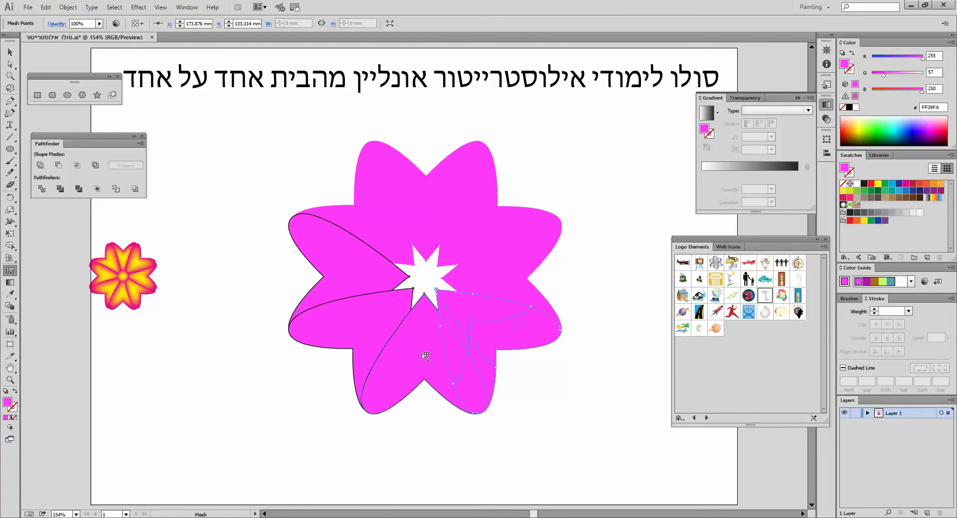
pyautogui.click(344, 296)
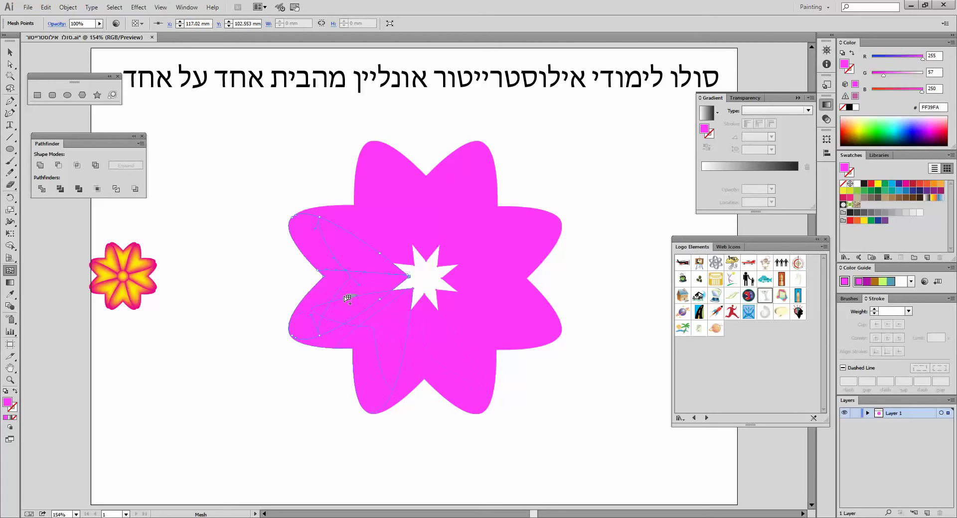
# Lasso the inner mesh points of all the petals, colour them yellow FFF200, and deselect the flower
pyautogui.click(9, 88)
pyautogui.moveTo(280, 122)
pyautogui.mouseDown()
pyautogui.moveTo(321, 370)
pyautogui.moveTo(412, 446)
pyautogui.moveTo(631, 252)
pyautogui.moveTo(424, 117)
pyautogui.moveTo(289, 208)
pyautogui.moveTo(363, 242)
pyautogui.mouseUp()
pyautogui.moveTo(379, 209)
pyautogui.mouseDown()
pyautogui.moveTo(355, 220)
pyautogui.moveTo(333, 255)
pyautogui.moveTo(360, 343)
pyautogui.moveTo(386, 356)
pyautogui.moveTo(429, 360)
pyautogui.moveTo(469, 345)
pyautogui.moveTo(509, 312)
pyautogui.moveTo(516, 269)
pyautogui.moveTo(505, 233)
pyautogui.moveTo(473, 203)
pyautogui.moveTo(417, 187)
pyautogui.moveTo(478, 248)
pyautogui.mouseUp()
pyautogui.moveTo(463, 315)
pyautogui.mouseDown()
pyautogui.moveTo(392, 337)
pyautogui.moveTo(380, 323)
pyautogui.moveTo(362, 264)
pyautogui.moveTo(389, 206)
pyautogui.mouseUp()
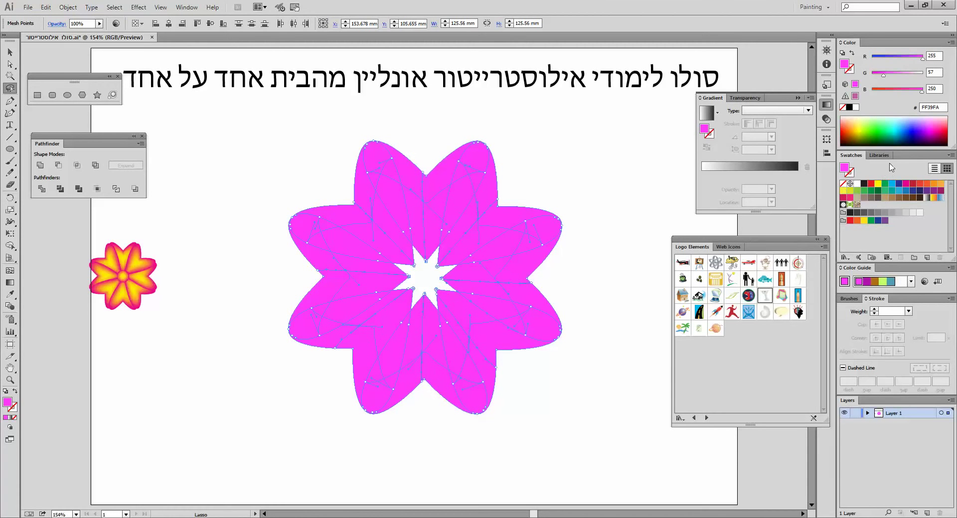
pyautogui.click(862, 129)
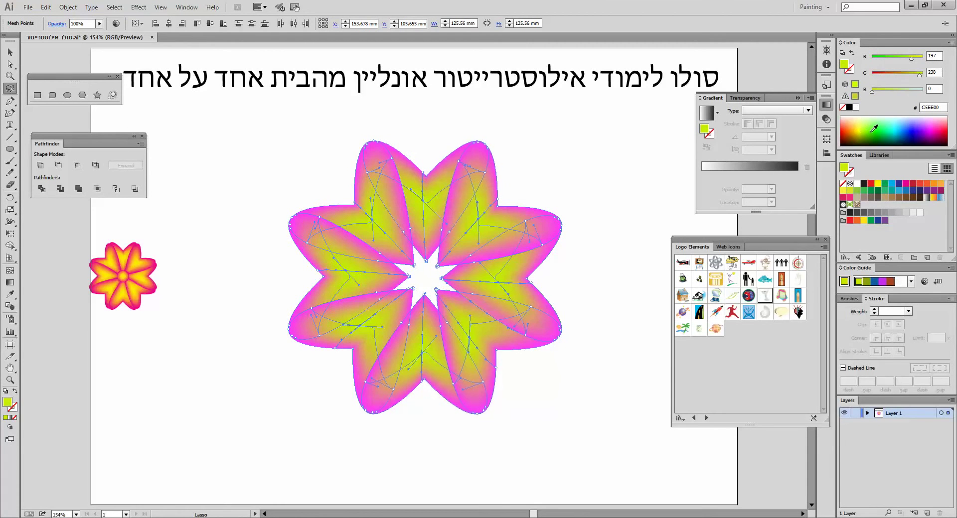
pyautogui.click(879, 184)
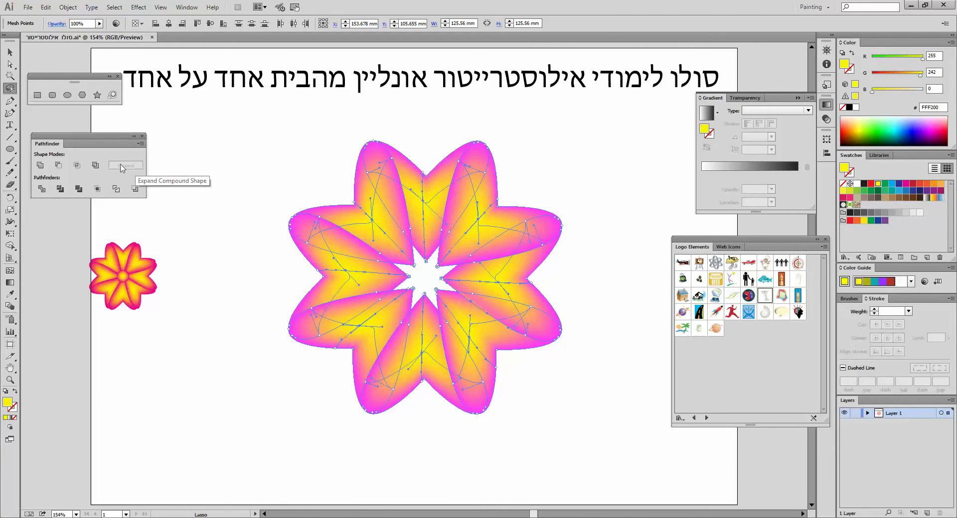
pyautogui.click(10, 53)
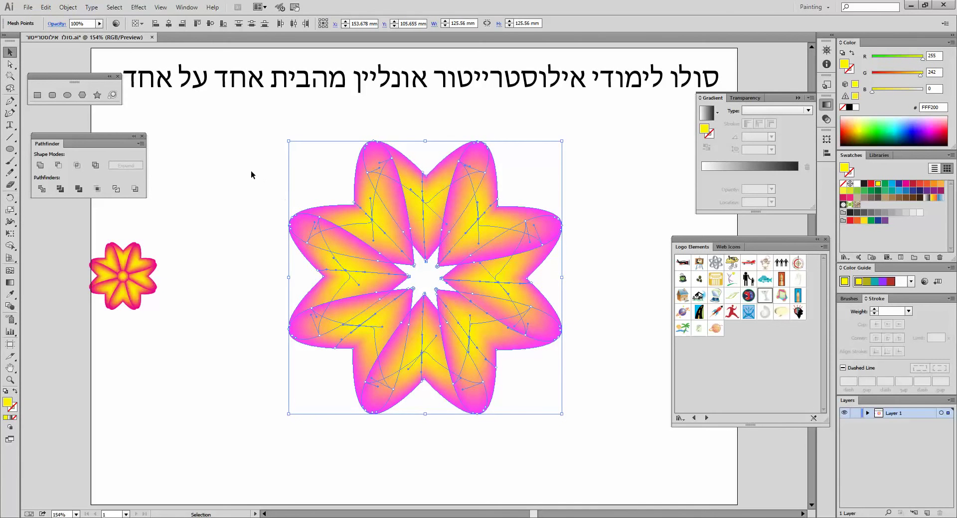
pyautogui.click(339, 191)
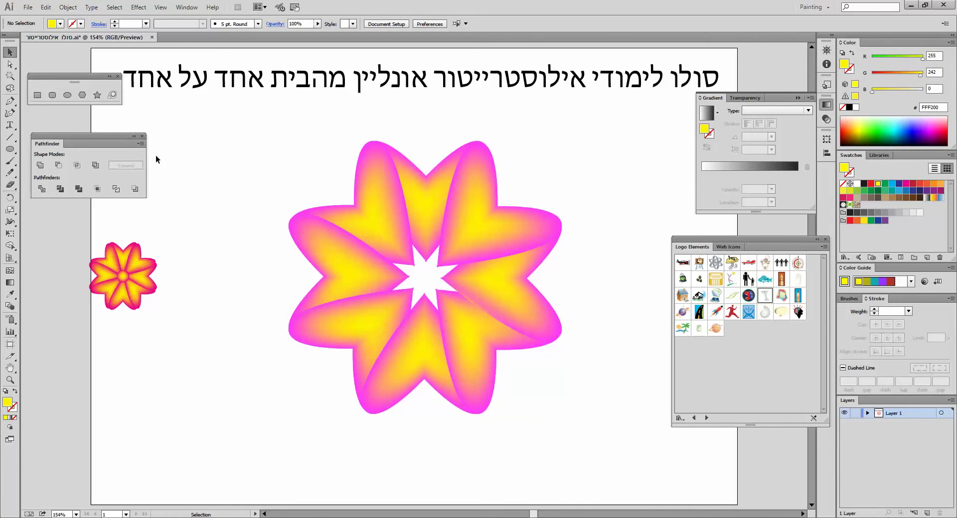
# Draw a yellow circle about 34 mm across over the flower's centre and add a gradient mesh point in its middle
pyautogui.click(67, 95)
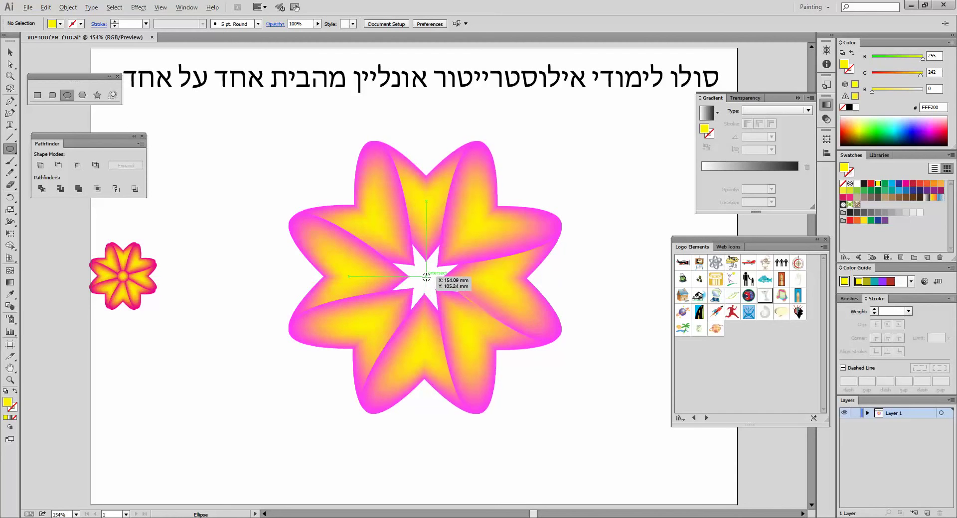
pyautogui.moveTo(426, 277); pyautogui.dragTo(464, 249)
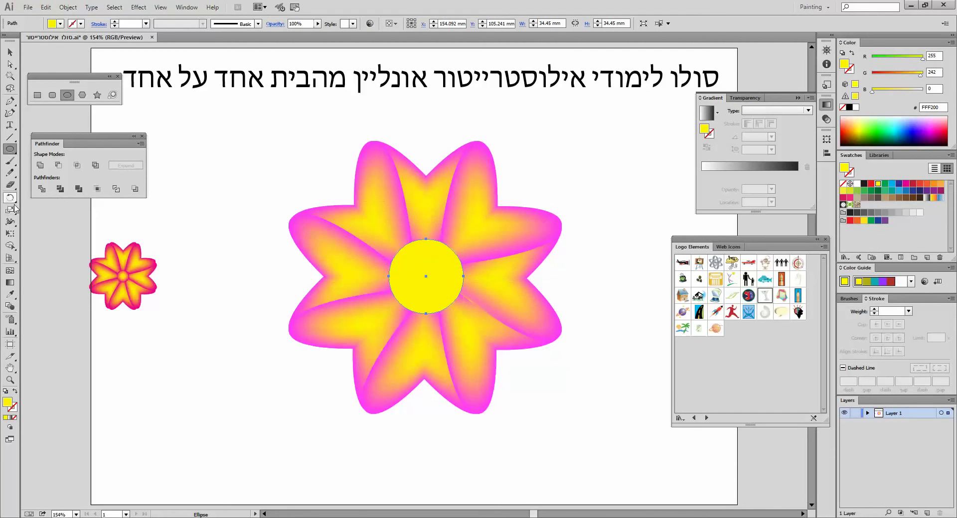
pyautogui.click(10, 271)
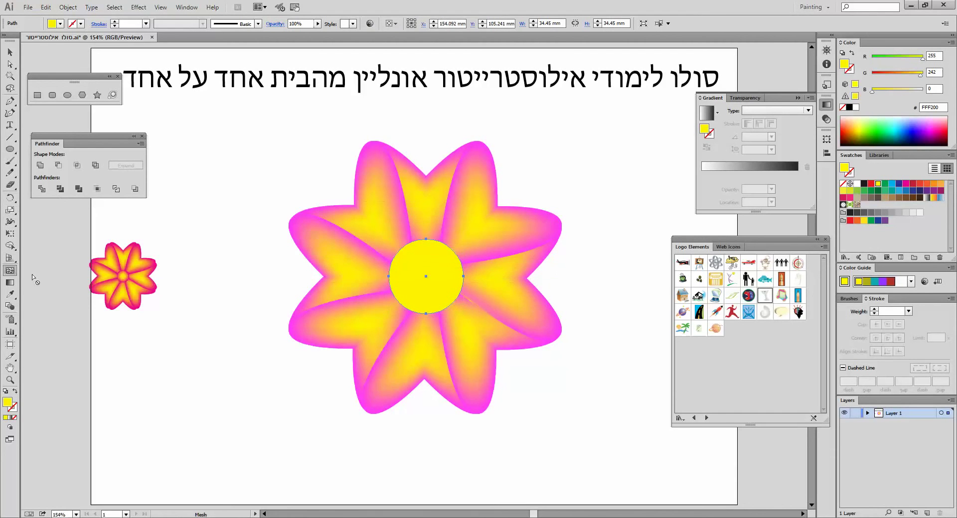
pyautogui.click(425, 276)
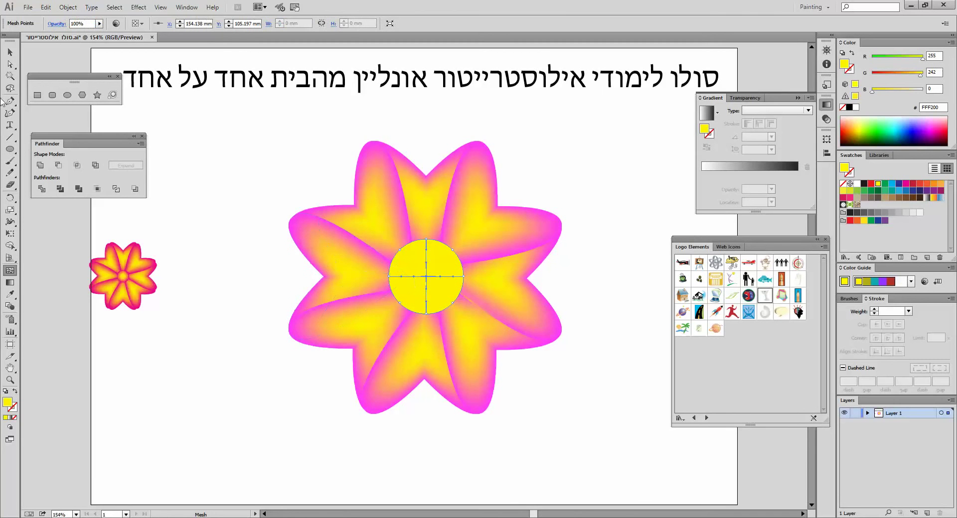
pyautogui.click(10, 88)
pyautogui.moveTo(428, 268)
pyautogui.mouseDown()
pyautogui.moveTo(415, 277)
pyautogui.moveTo(437, 291)
pyautogui.moveTo(441, 280)
pyautogui.moveTo(428, 269)
pyautogui.mouseUp()
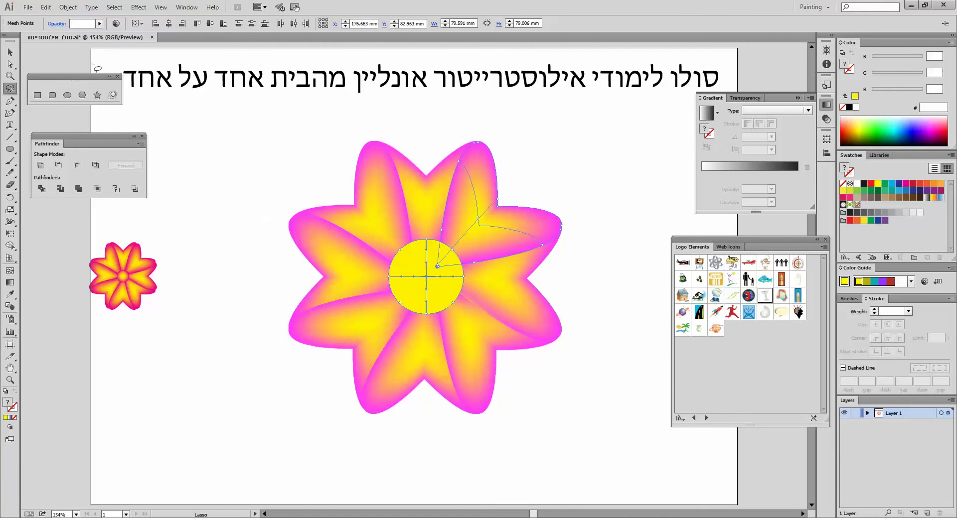
pyautogui.click(9, 52)
pyautogui.click(240, 139)
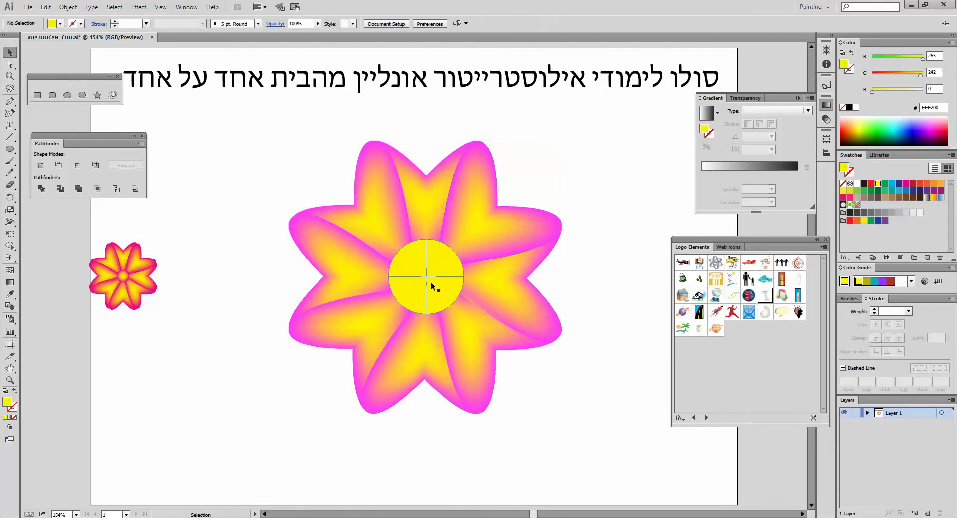
# Move the yellow circle off the flower into the empty space beside it and colour its central mesh point red ED1C24
pyautogui.moveTo(403, 299); pyautogui.dragTo(190, 332)
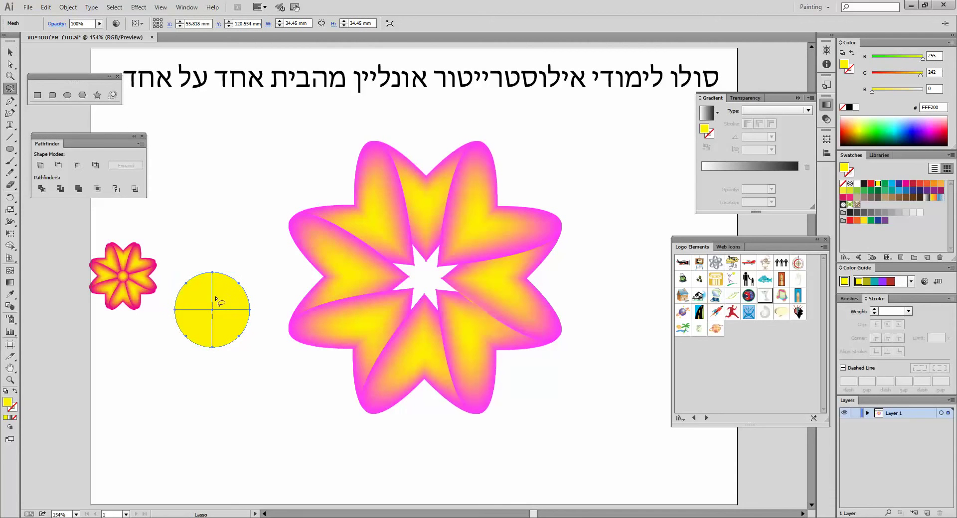
pyautogui.moveTo(215, 299)
pyautogui.mouseDown()
pyautogui.moveTo(209, 330)
pyautogui.moveTo(226, 325)
pyautogui.moveTo(216, 299)
pyautogui.mouseUp()
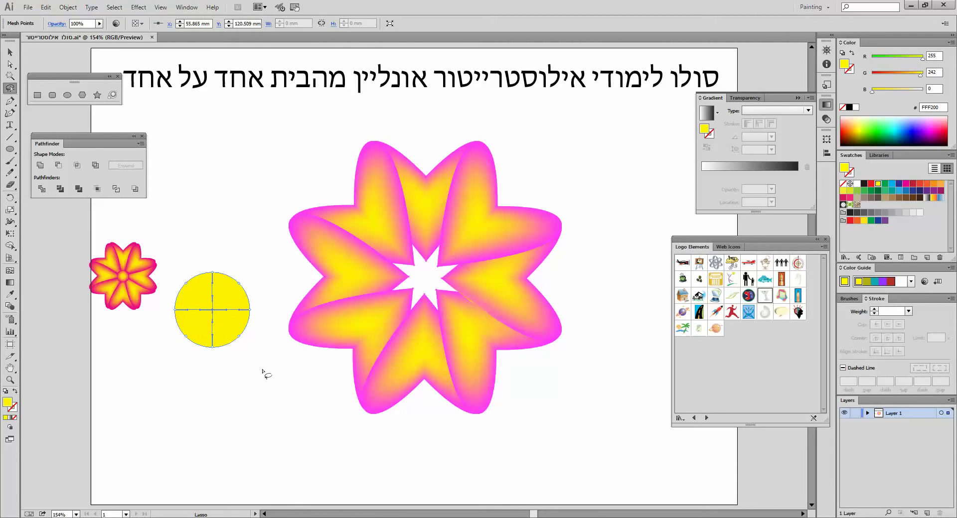
pyautogui.click(864, 185)
pyautogui.click(871, 185)
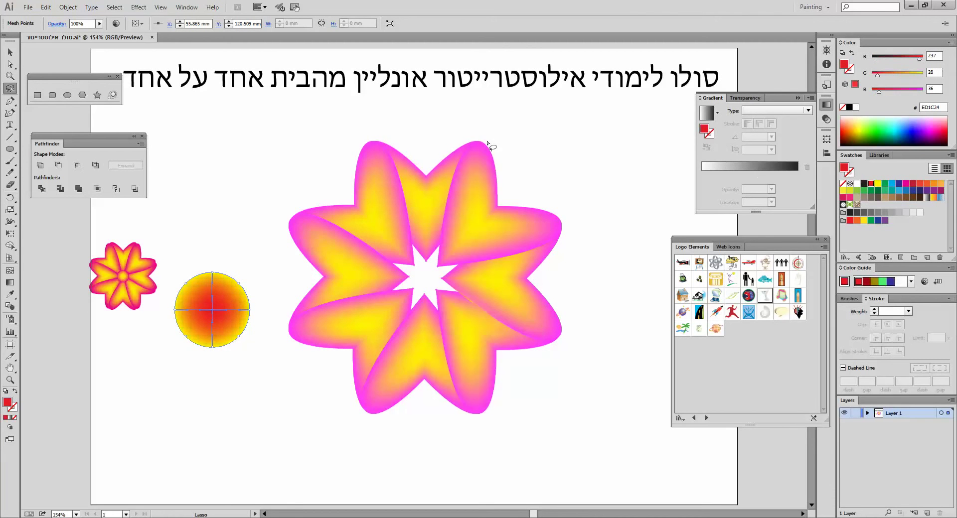
# Move the red-and-yellow circle back over the opening at the flower's centre and deselect it
pyautogui.click(6, 53)
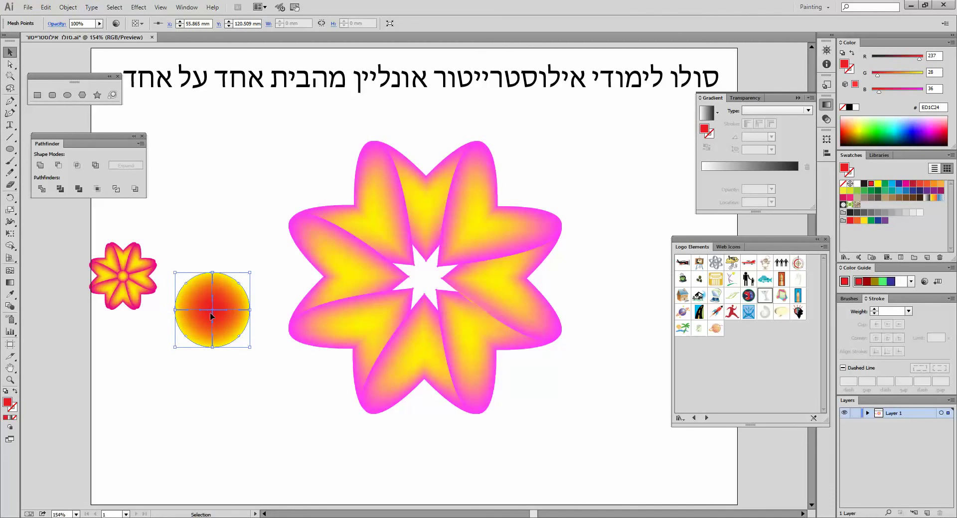
pyautogui.moveTo(230, 322); pyautogui.dragTo(442, 290)
pyautogui.click(580, 435)
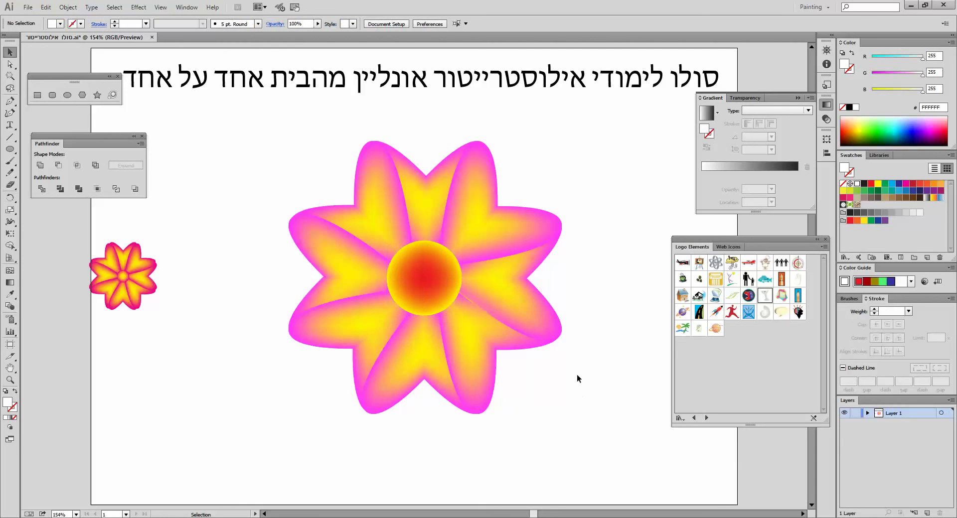
# Shrink the new flower to about 14 mm and the example flower to about 11 mm, placing both near the artboard's left edge
pyautogui.moveTo(317, 155); pyautogui.dragTo(573, 388)
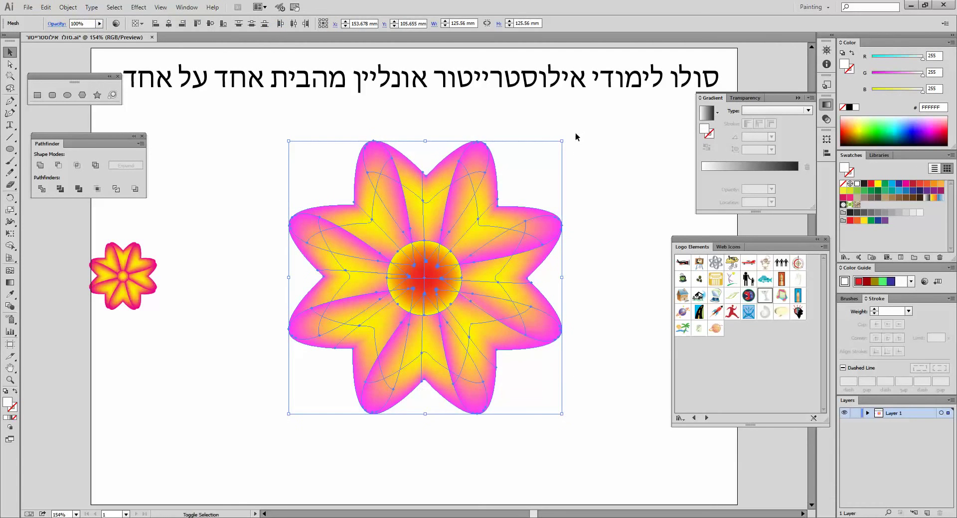
pyautogui.moveTo(562, 141); pyautogui.dragTo(99, 398)
pyautogui.click(158, 240)
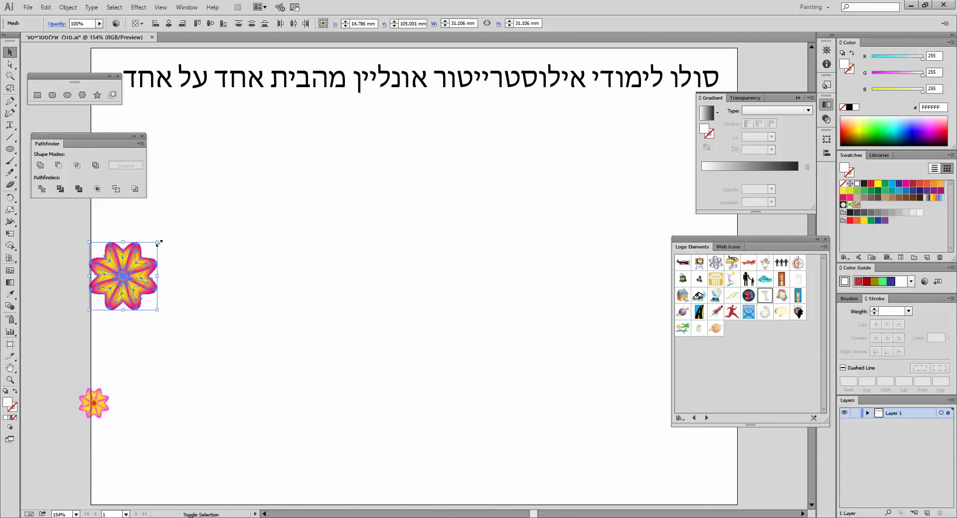
pyautogui.moveTo(159, 240); pyautogui.dragTo(60, 242)
pyautogui.click(52, 312)
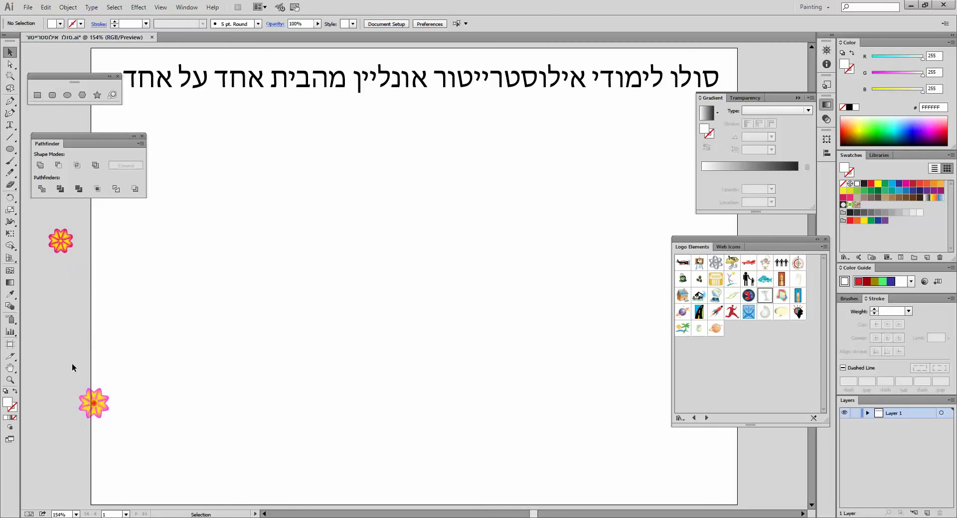
# Save the new flower and the example flower as two pattern swatches
pyautogui.moveTo(73, 368); pyautogui.dragTo(870, 209)
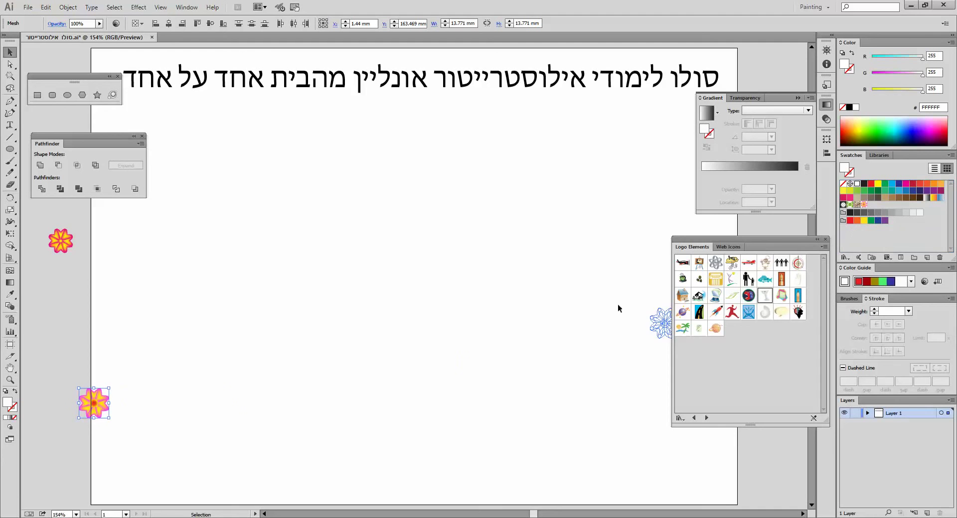
pyautogui.click(60, 242)
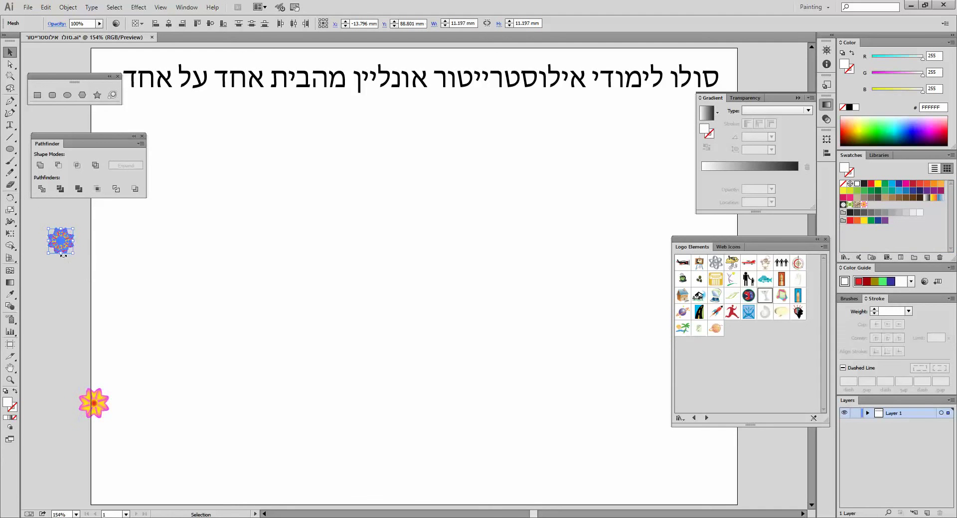
pyautogui.moveTo(58, 242); pyautogui.dragTo(878, 214)
# Draw a star about 242 mm wide, try the example-flower pattern and red as its fill, and delete the star
pyautogui.click(97, 95)
pyautogui.moveTo(487, 309); pyautogui.dragTo(299, 132)
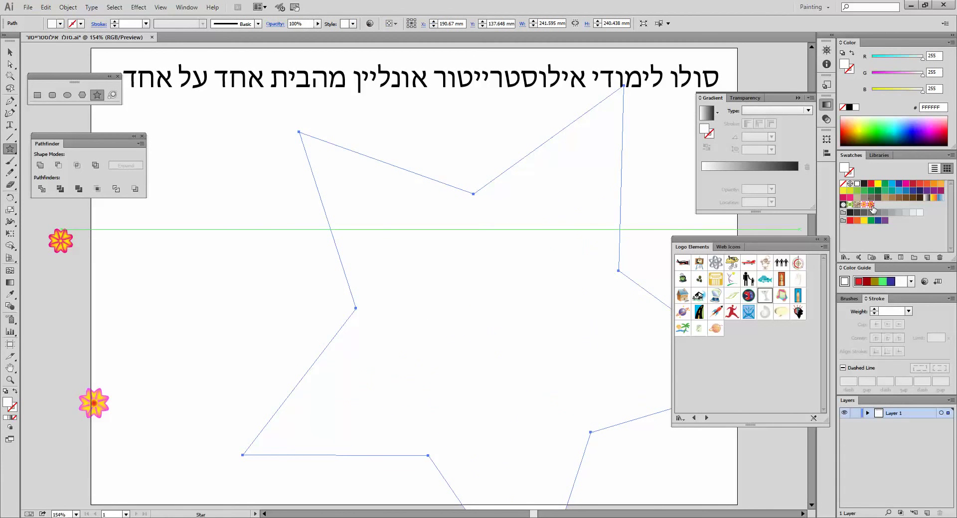
pyautogui.click(871, 205)
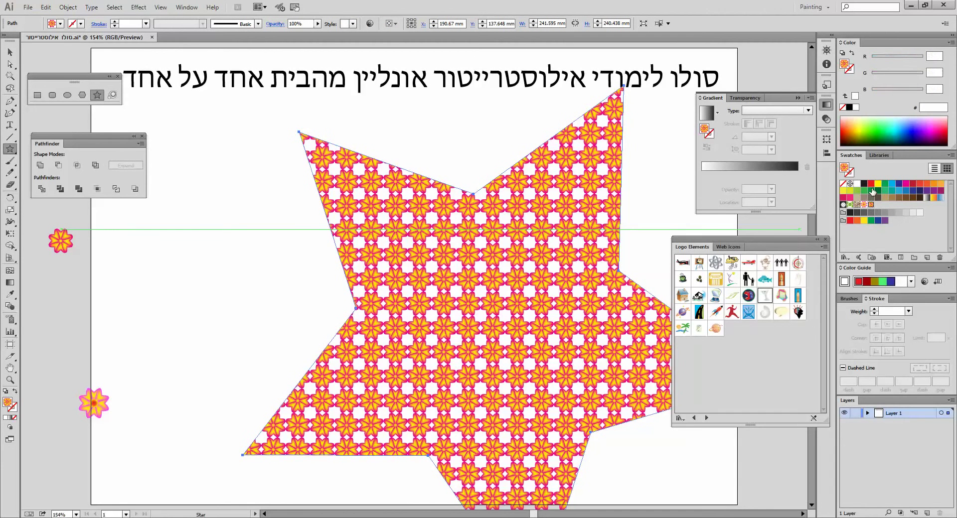
pyautogui.click(871, 184)
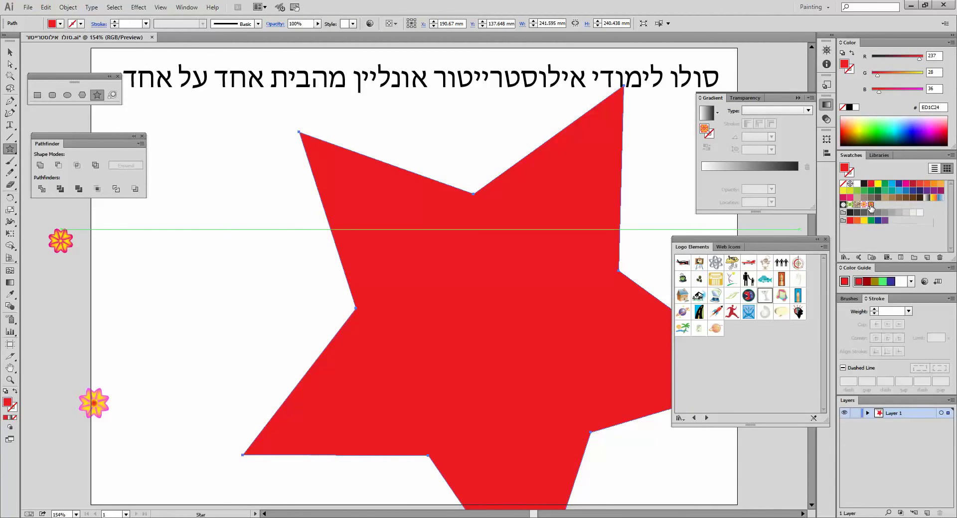
pyautogui.click(871, 205)
pyautogui.click(9, 52)
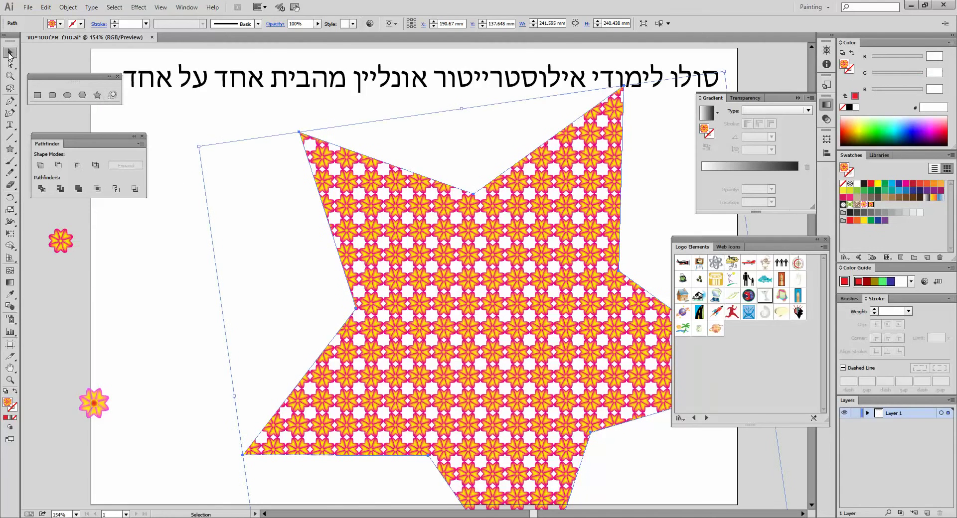
pyautogui.press('Delete')
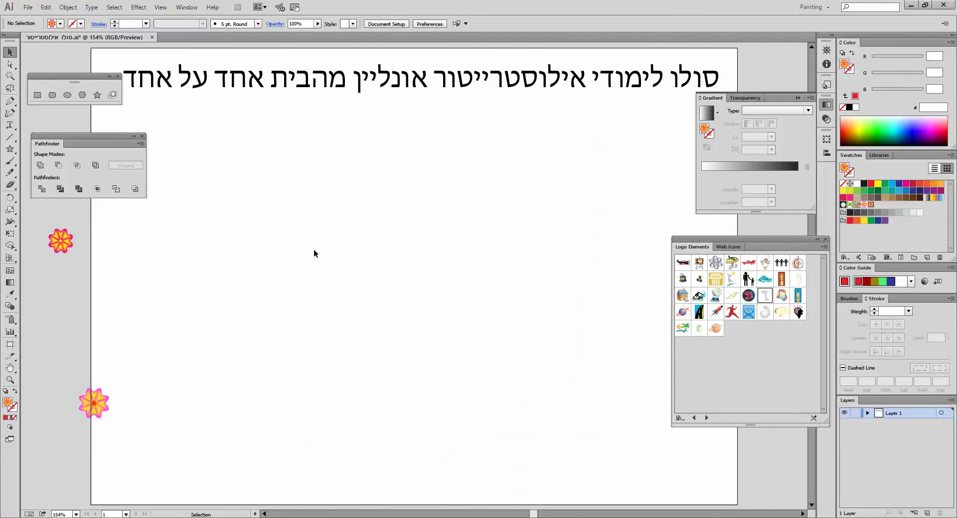
# Add the text הבהבהבהבה below the heading and enlarge it to about 197 mm wide
pyautogui.click(10, 125)
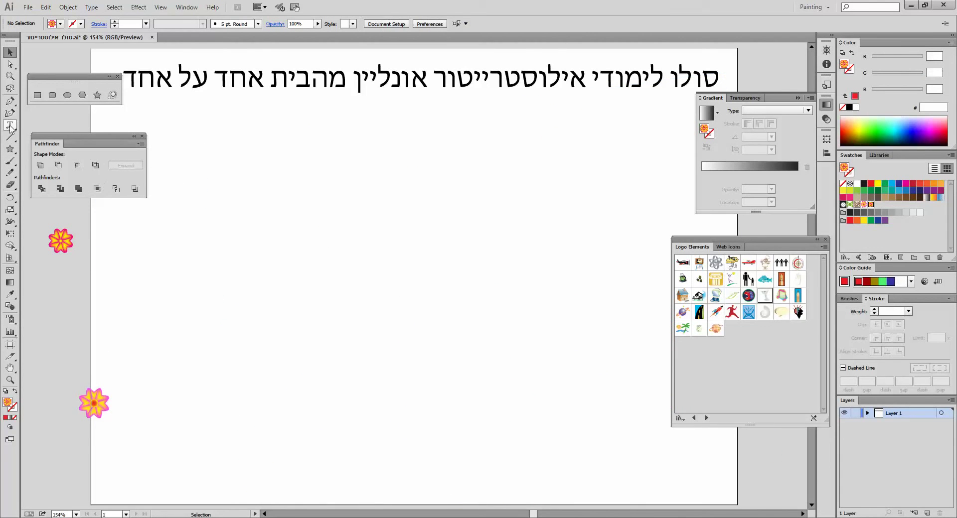
pyautogui.click(336, 186)
pyautogui.write('הבהבהבהבה')
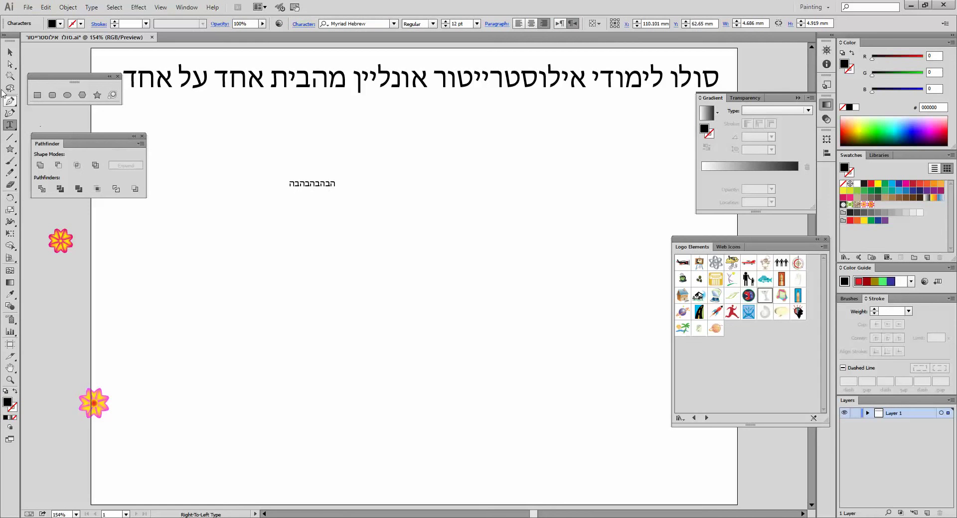
pyautogui.click(12, 51)
pyautogui.moveTo(337, 190); pyautogui.dragTo(611, 361)
pyautogui.moveTo(291, 181); pyautogui.dragTo(182, 111)
# Fill the enlarged text with New Pattern Swatch 2, give it a 6 pt dark outline, and deselect it
pyautogui.click(894, 123)
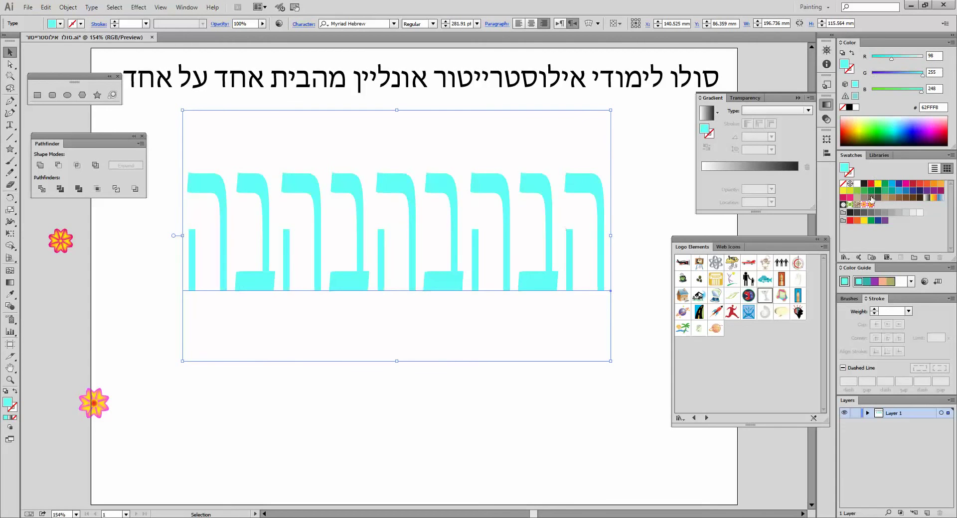
pyautogui.click(871, 205)
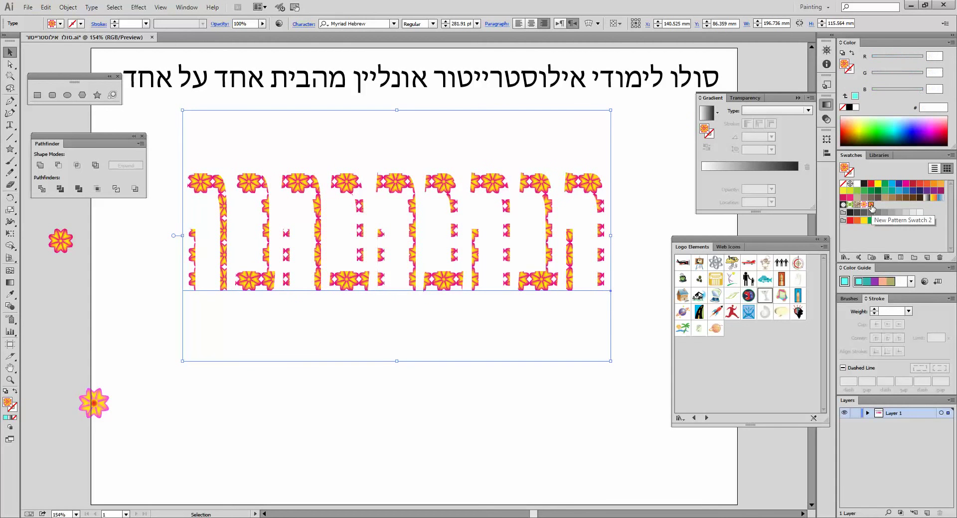
pyautogui.click(14, 411)
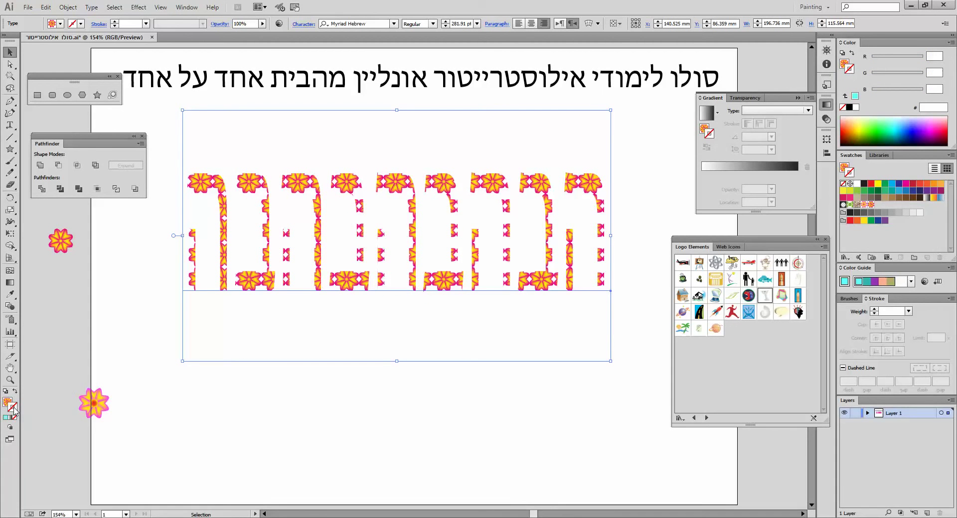
pyautogui.click(146, 23)
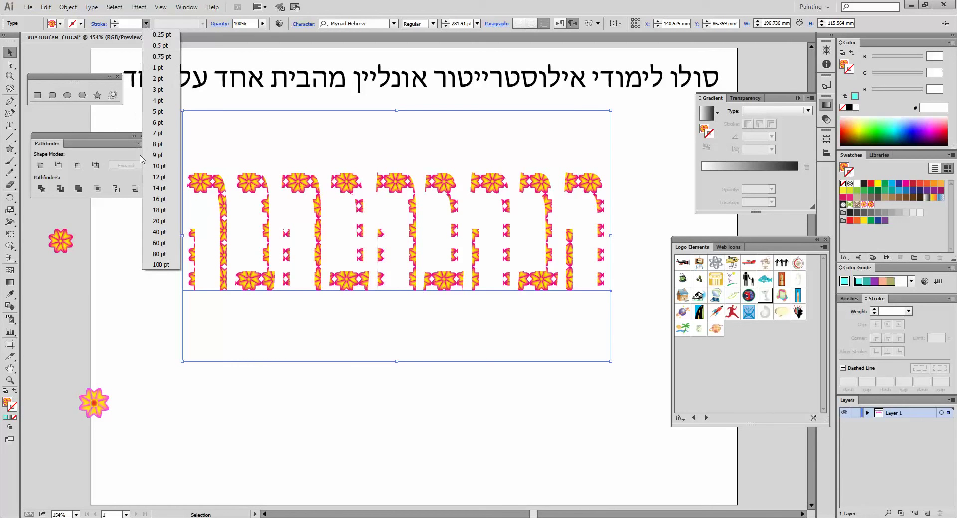
pyautogui.click(159, 123)
pyautogui.click(449, 449)
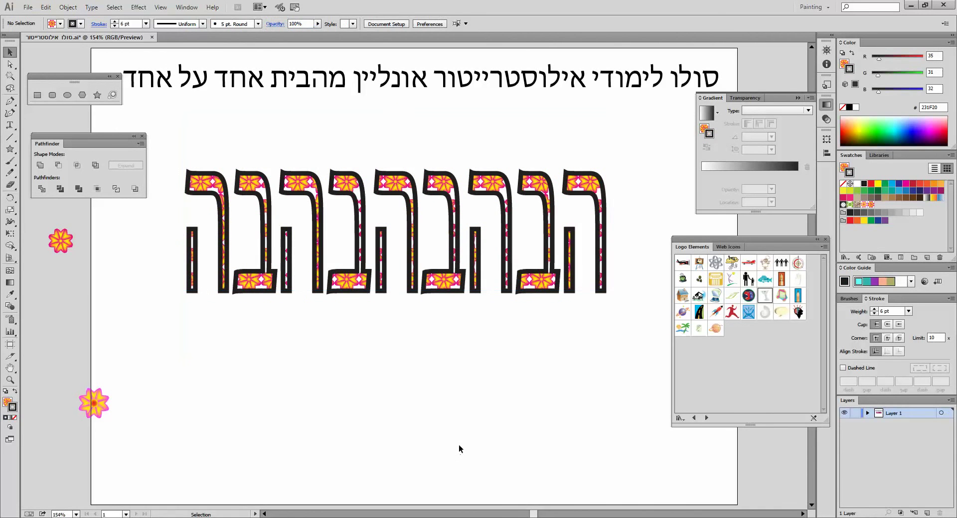